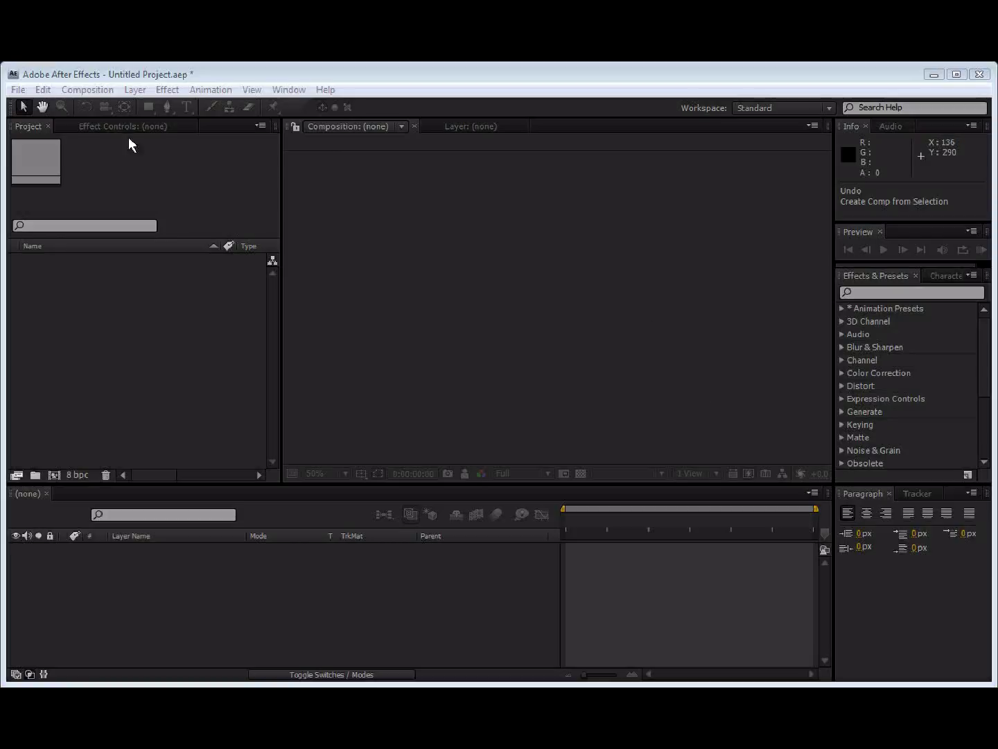
Step: Import the sti.jpg car photo from the Desktop into the project
left_click(78, 72)
left_click(19, 93)
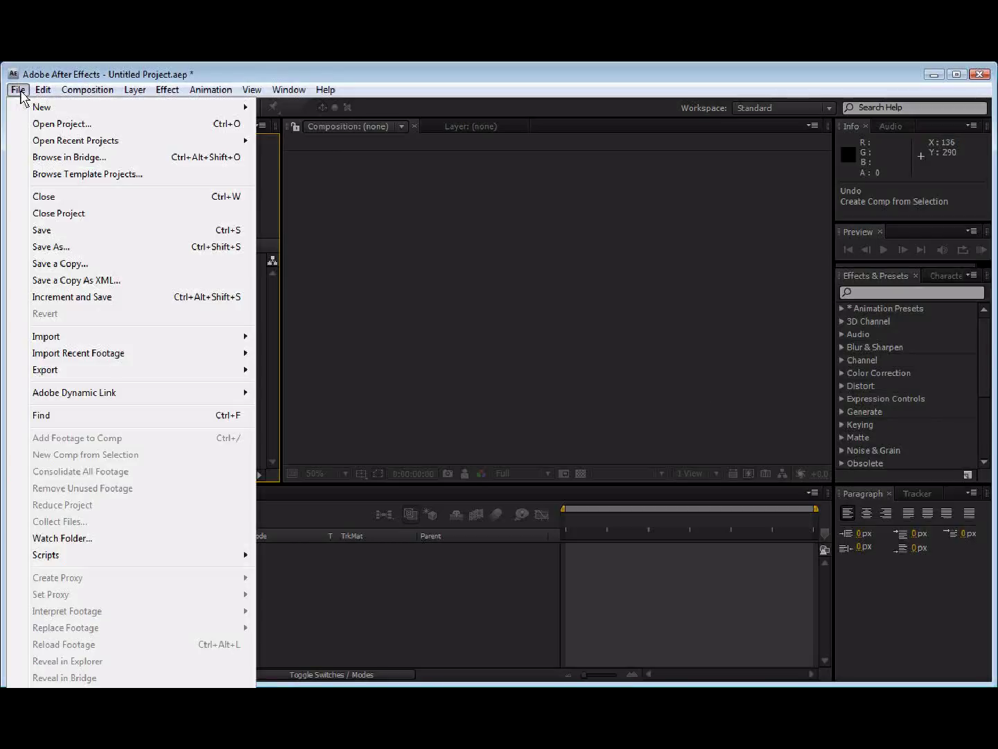
mouse_move(153, 339)
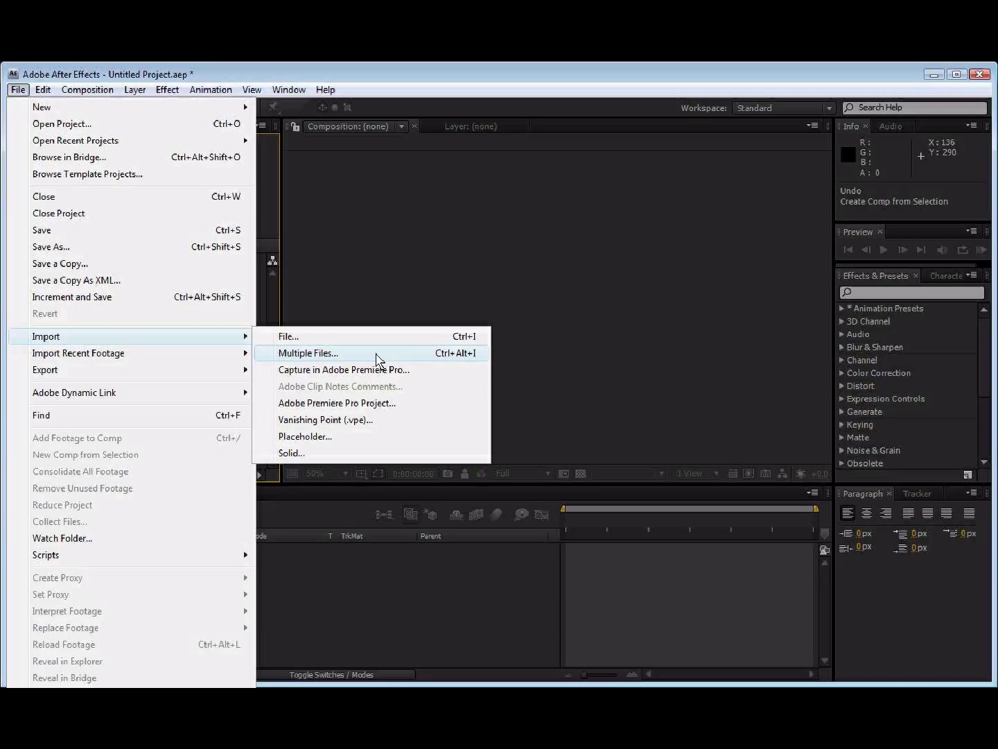
left_click(402, 337)
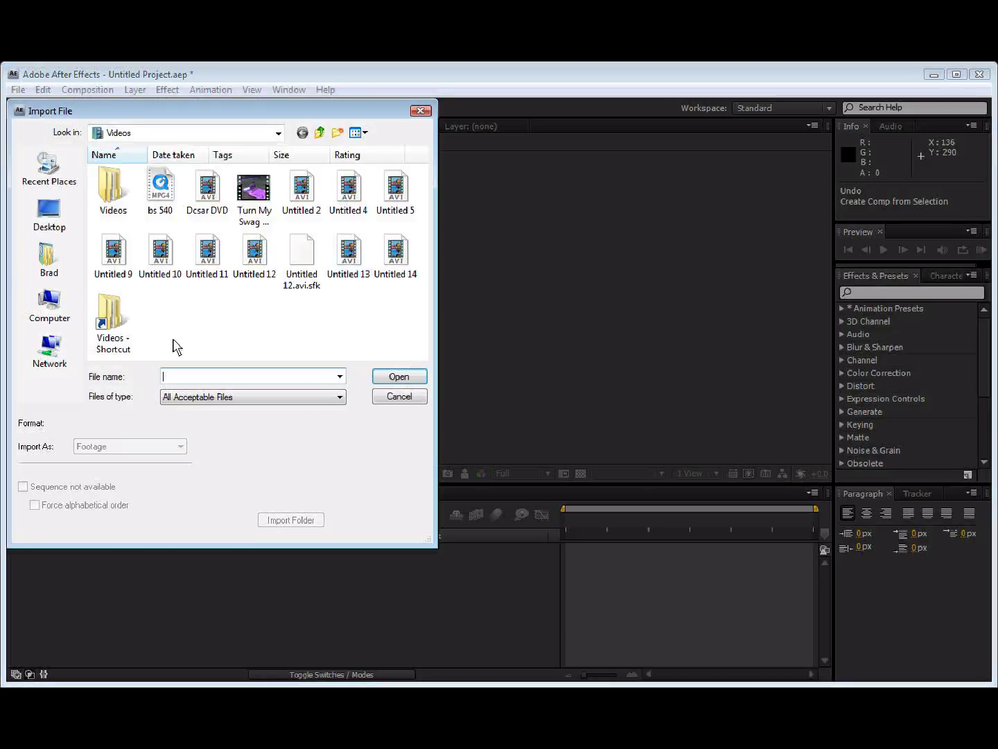
left_click(59, 216)
scroll(350, 271, "down", 2)
scroll(350, 271, "down", 10)
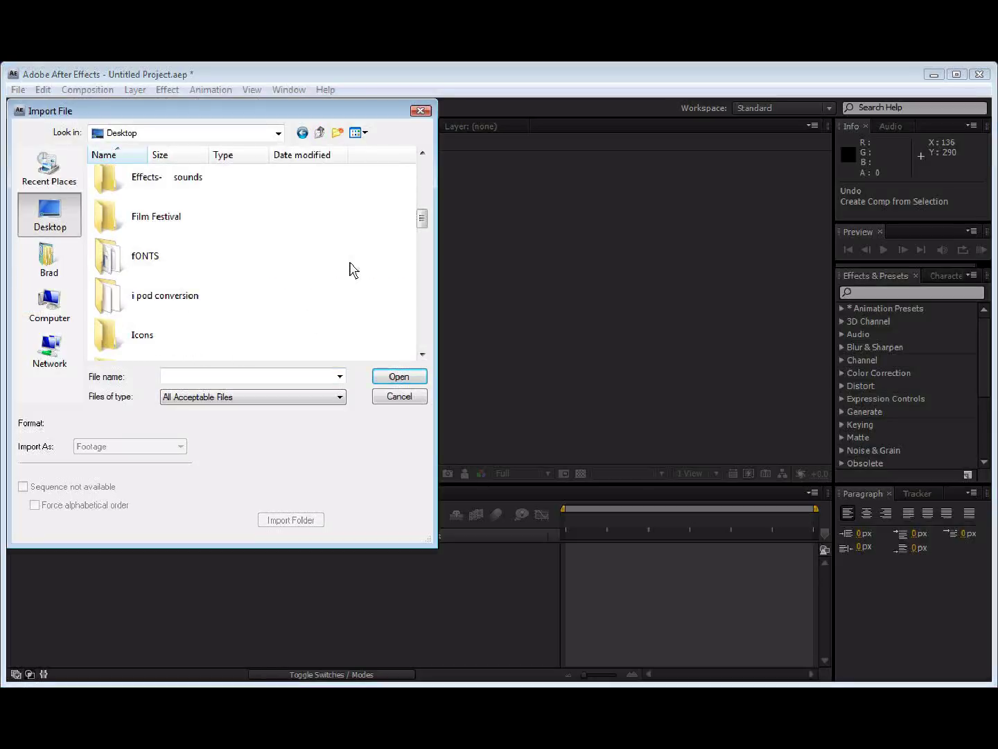
scroll(350, 271, "down", 12)
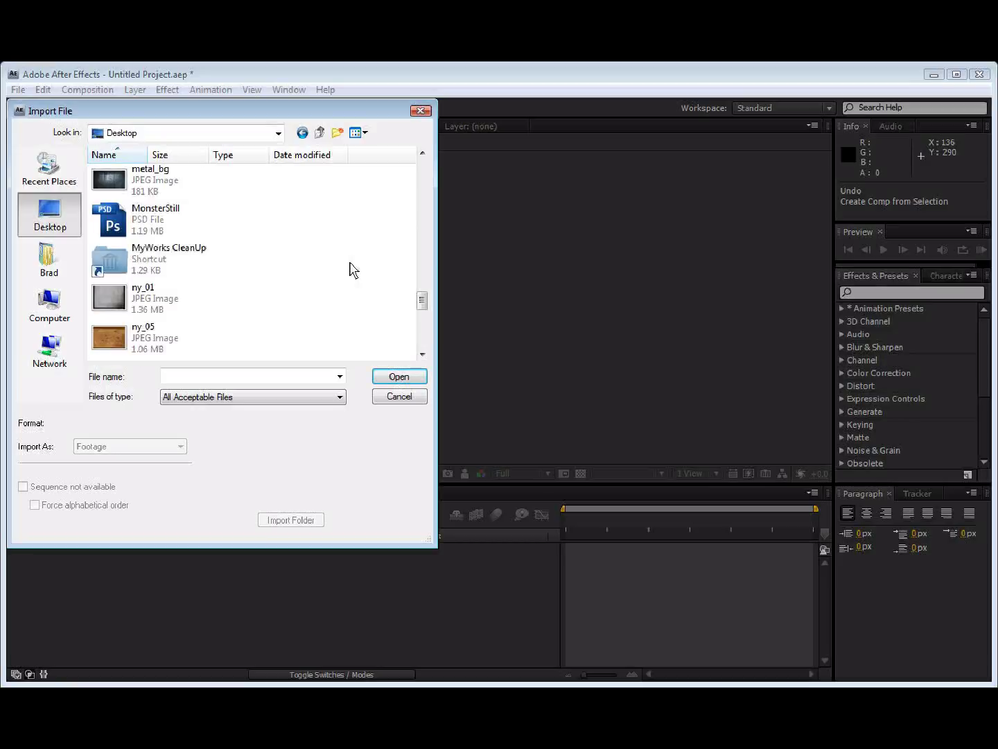
left_click(178, 235)
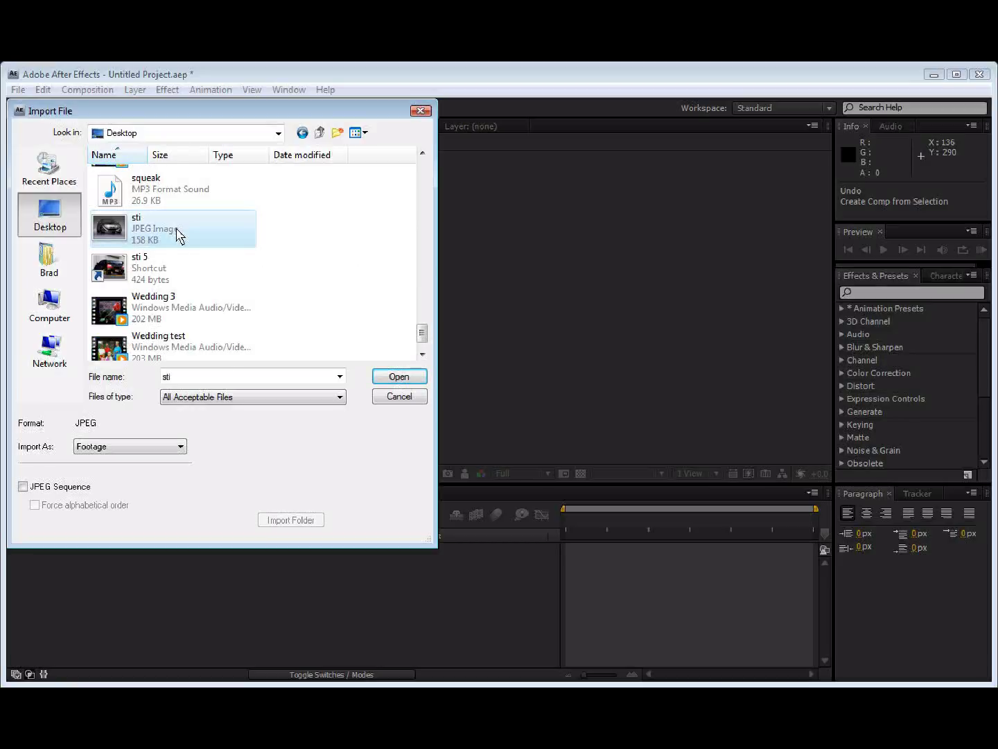
left_click(399, 378)
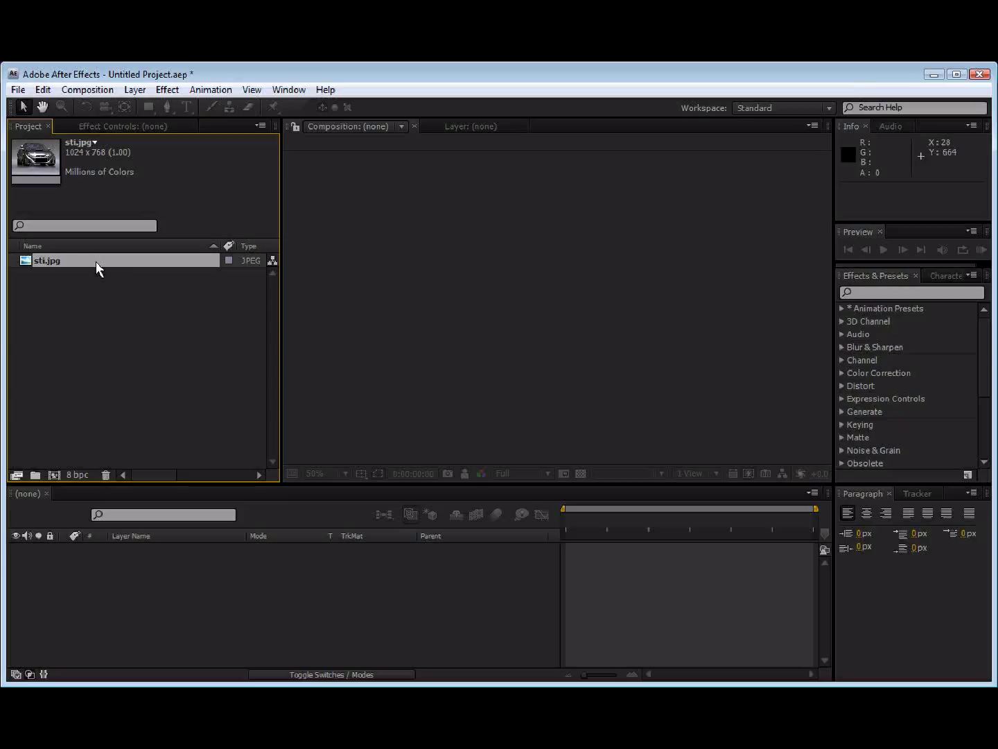
Step: Build a new composition named sti from sti.jpg
left_click_drag(96, 269, 97, 314)
left_click_drag(51, 453, 58, 472)
left_click(330, 636)
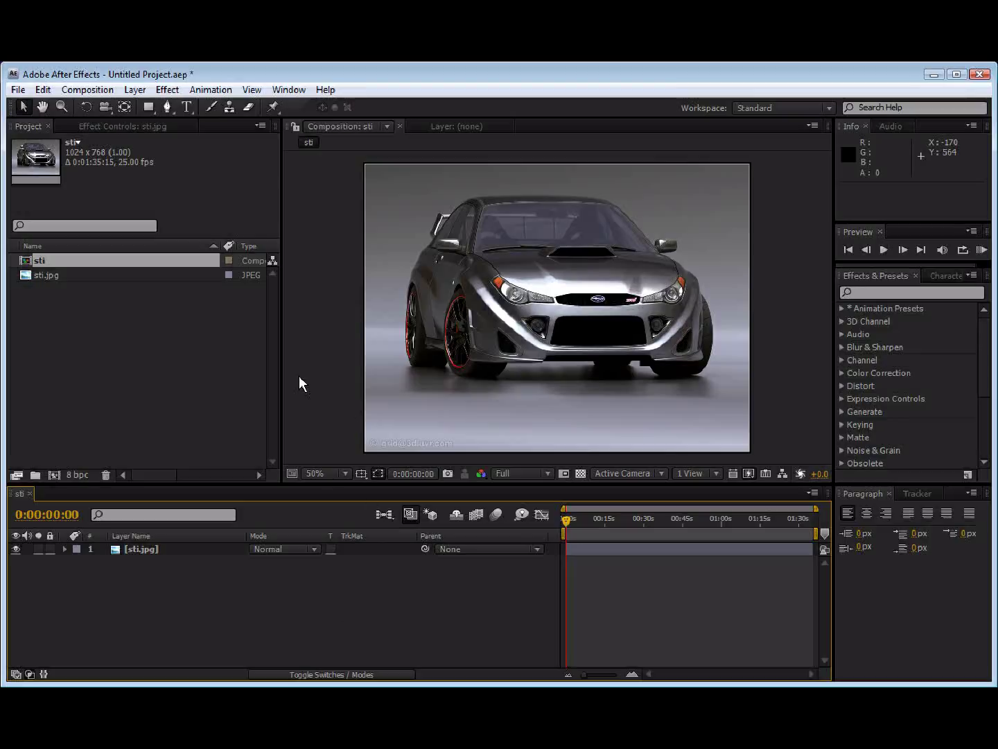
Step: Create a black 1024×768 solid layer named light above the car photo
left_click(135, 90)
mouse_move(233, 106)
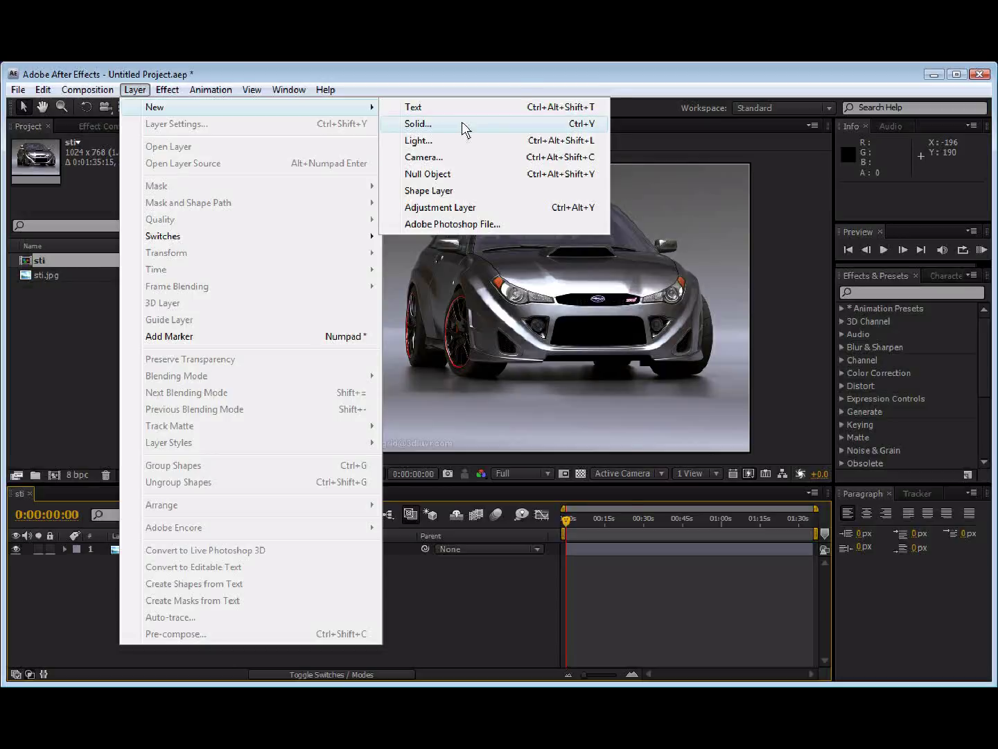
left_click(462, 123)
left_click(464, 483)
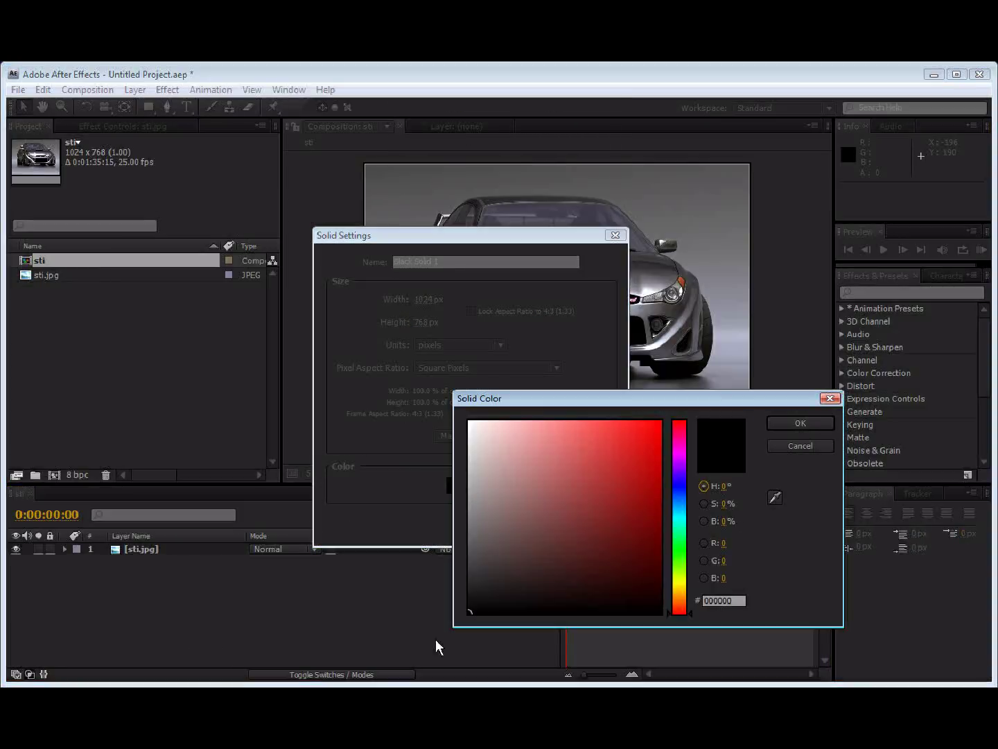
left_click(800, 423)
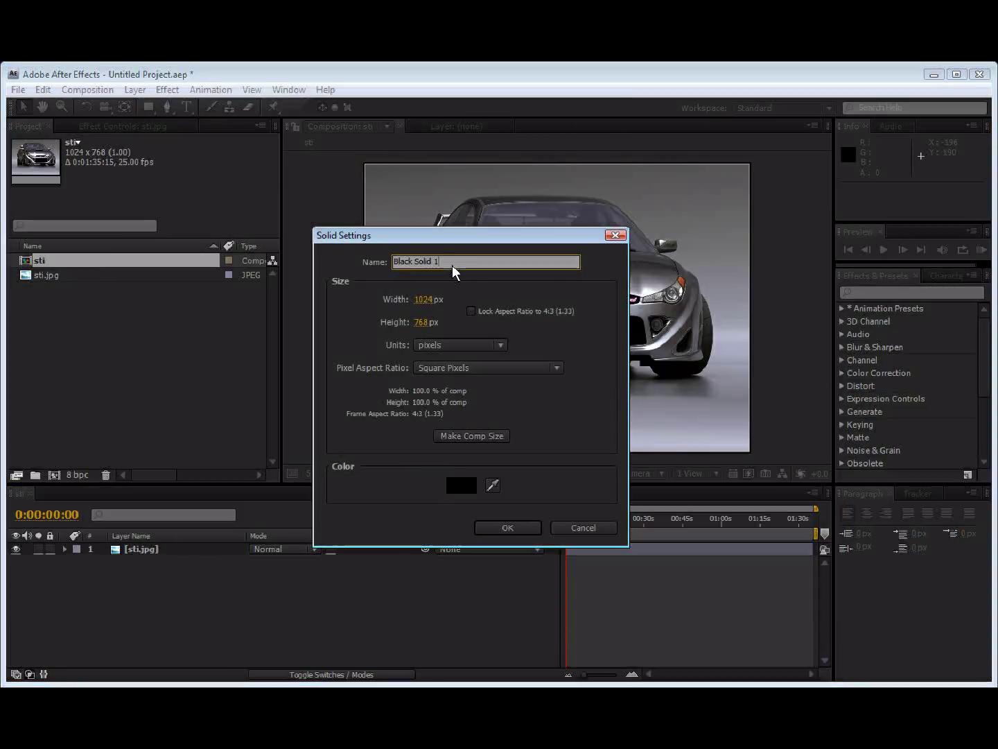
type("light")
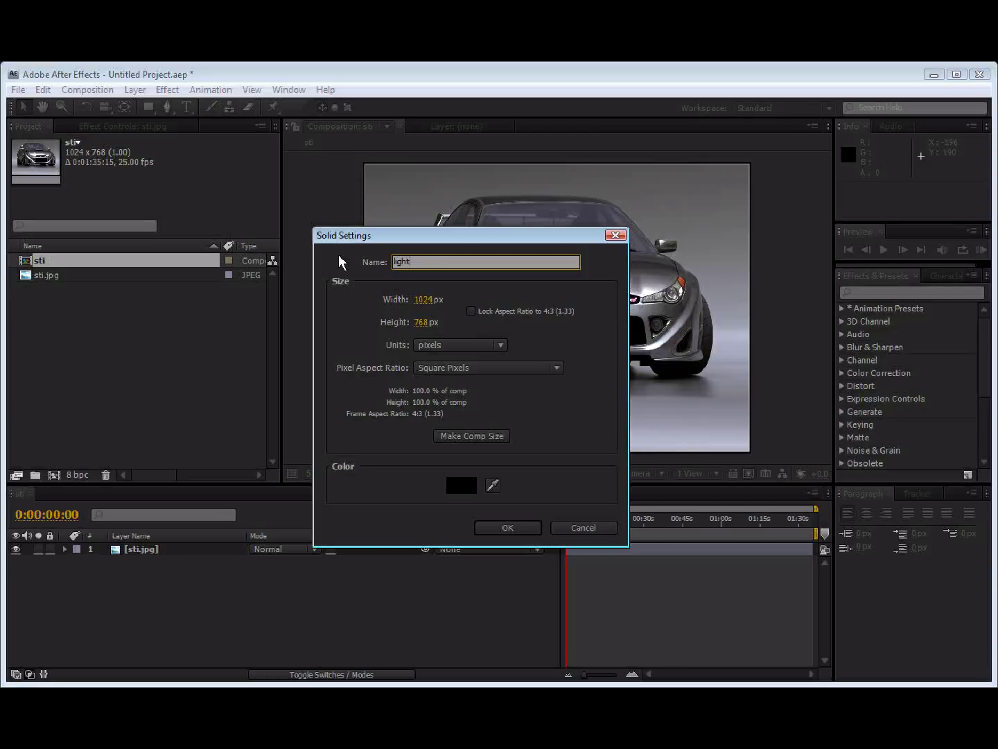
left_click(528, 529)
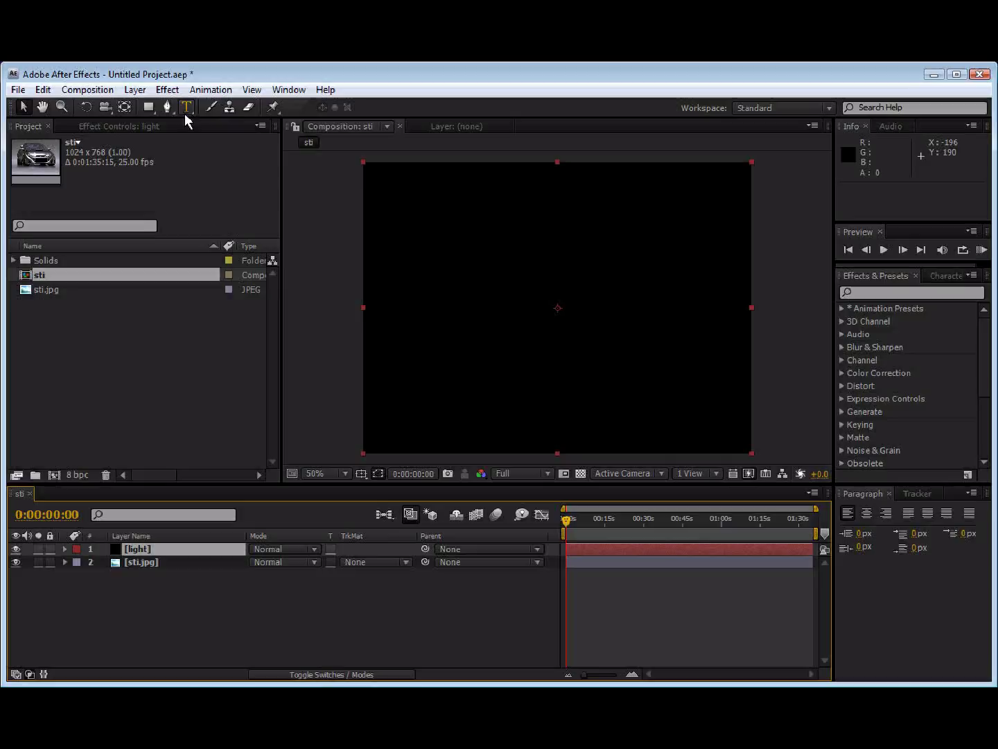
Step: Apply a 105mm Prime Lens Flare to the light solid, centred at 513.6, 383.2
left_click(166, 91)
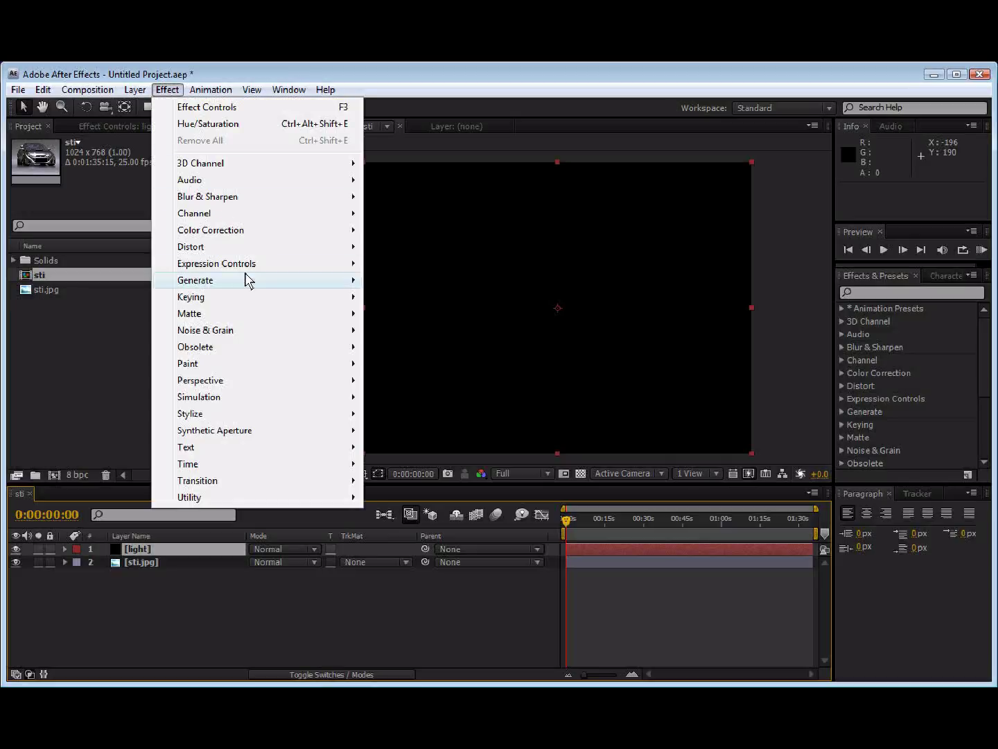
mouse_move(246, 281)
left_click(478, 564)
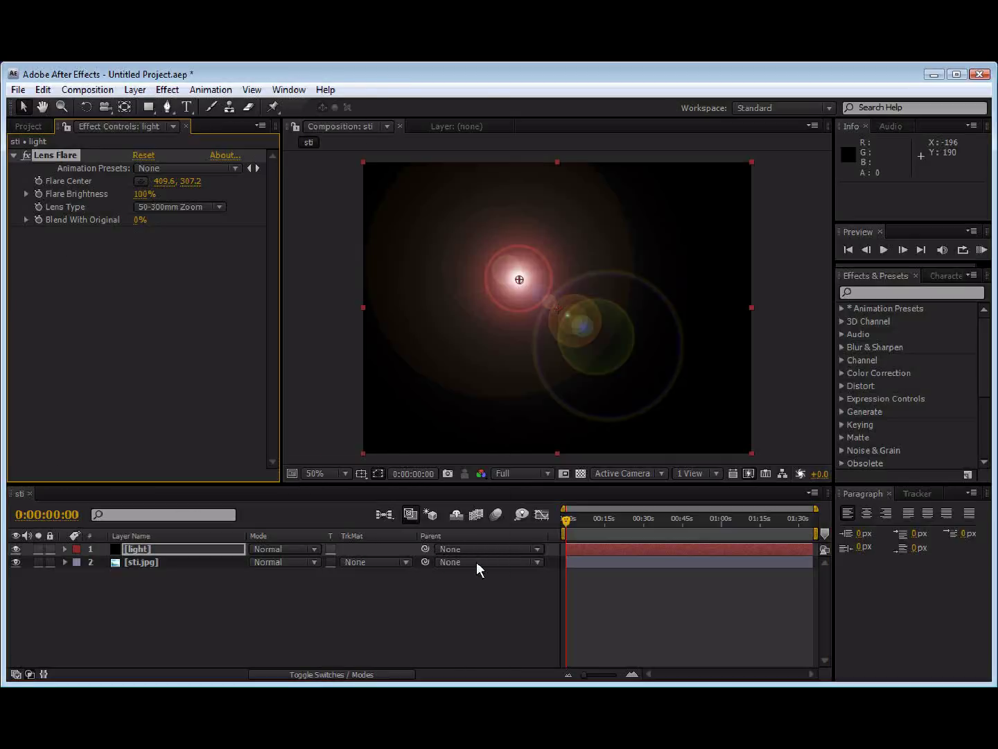
left_click(221, 208)
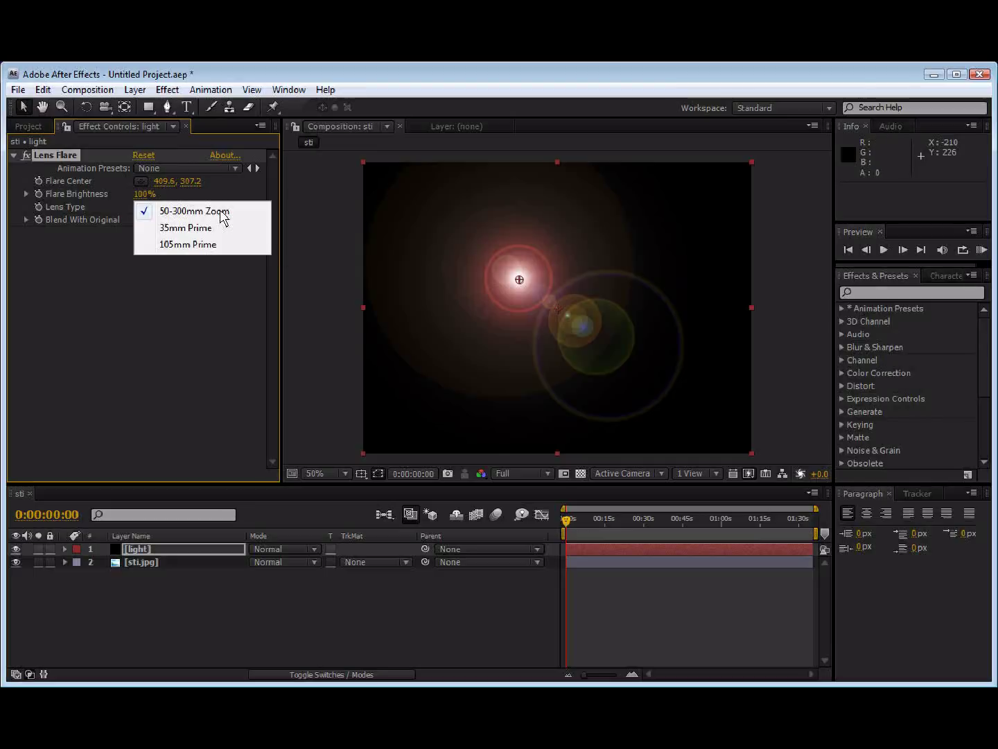
left_click(221, 244)
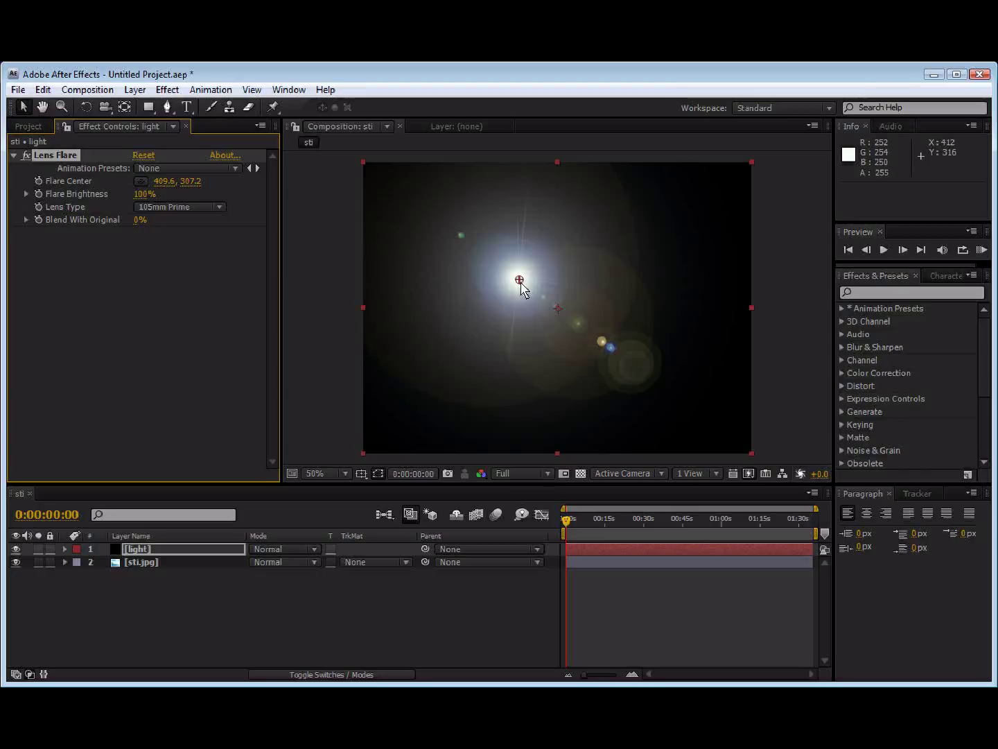
left_click_drag(520, 280, 562, 314)
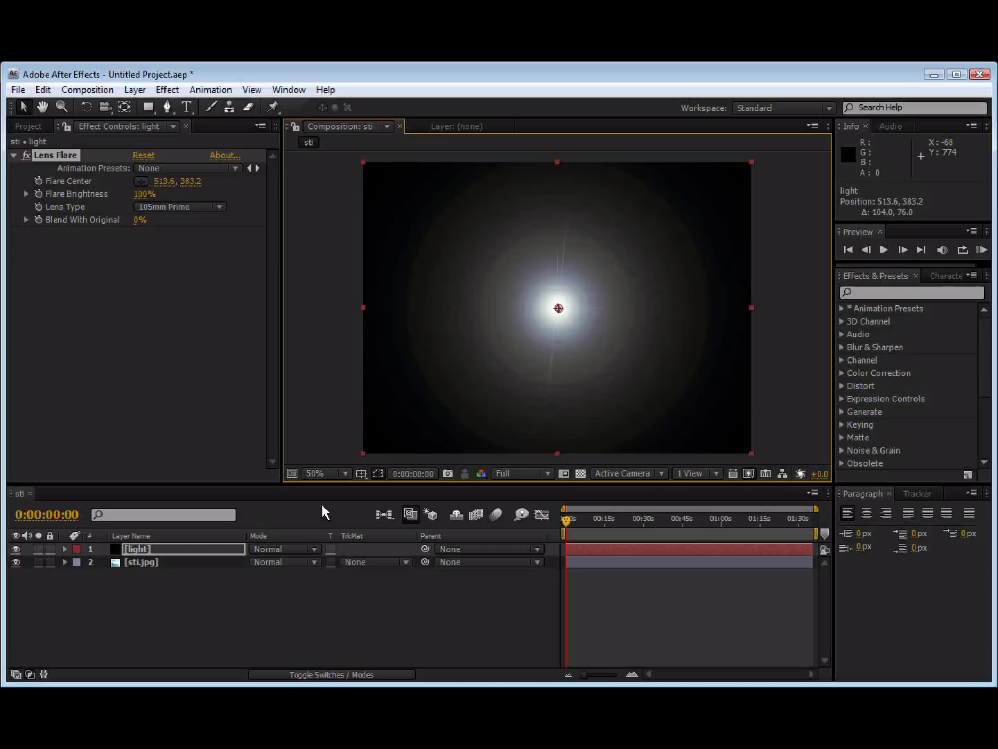
Step: Add Curves to the light layer and pull the curve down to darken the flare
left_click(179, 93)
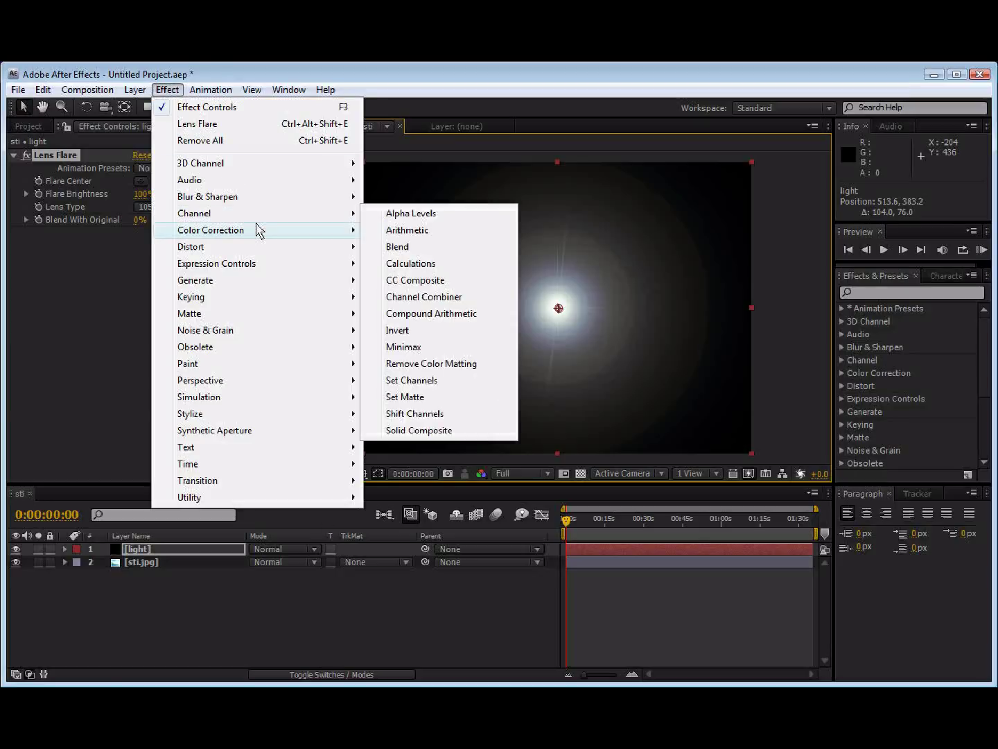
mouse_move(256, 229)
left_click(438, 480)
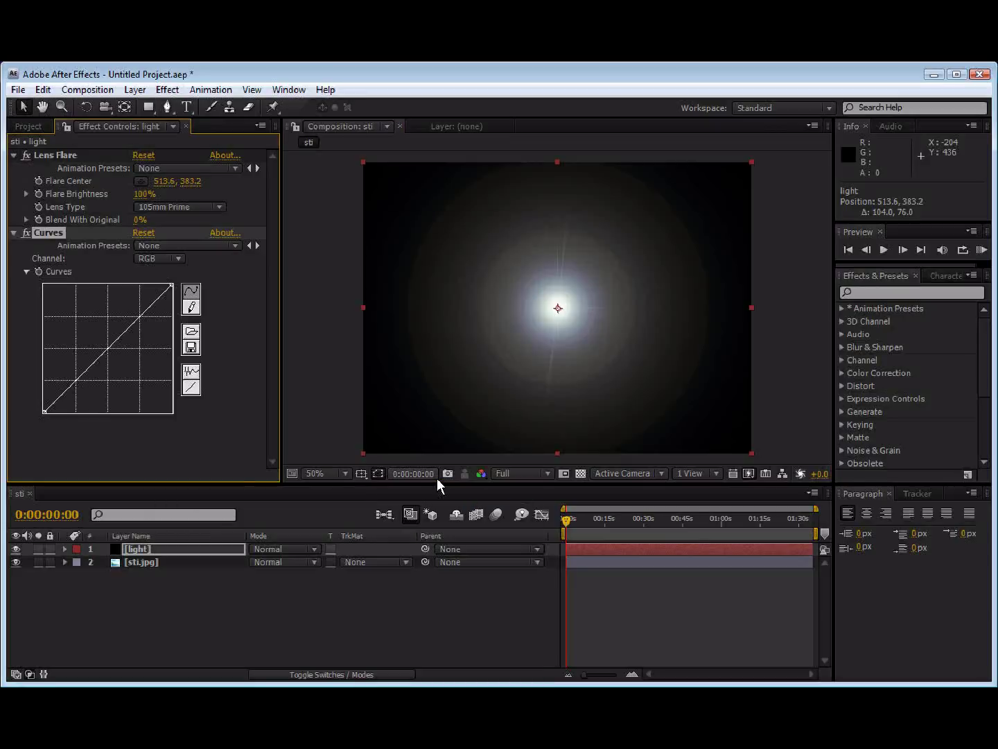
left_click_drag(59, 405, 64, 409)
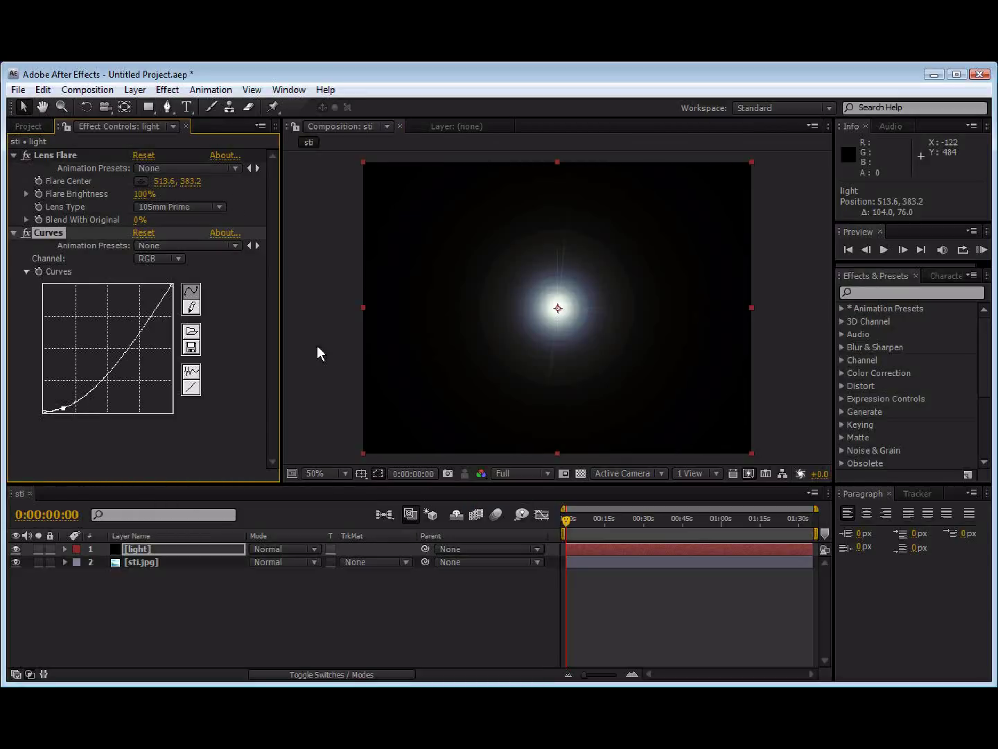
Step: Add Hue/Saturation with Colorize on and Colorize Saturation 70 to tint the flare red
left_click(178, 95)
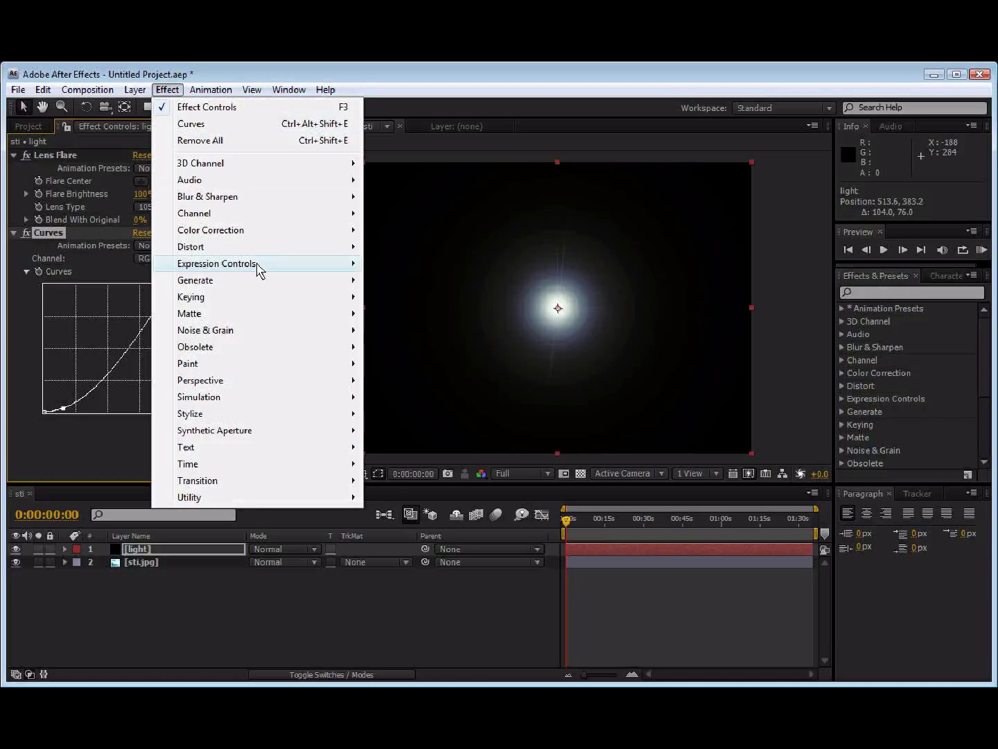
mouse_move(277, 235)
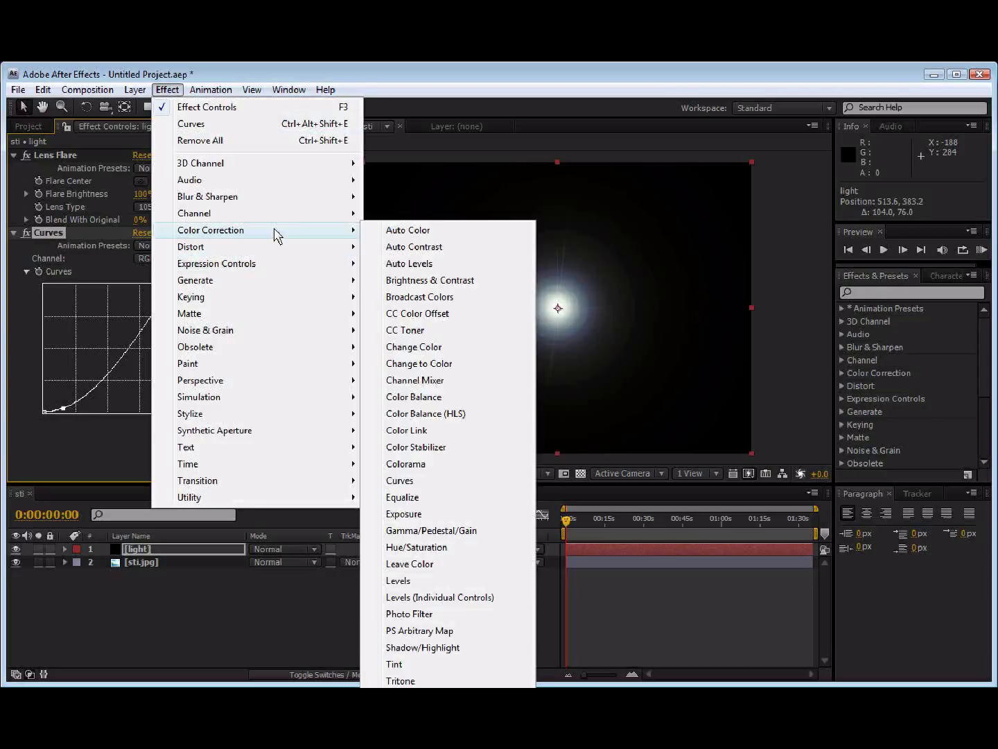
left_click(447, 547)
scroll(192, 338, "down", 2)
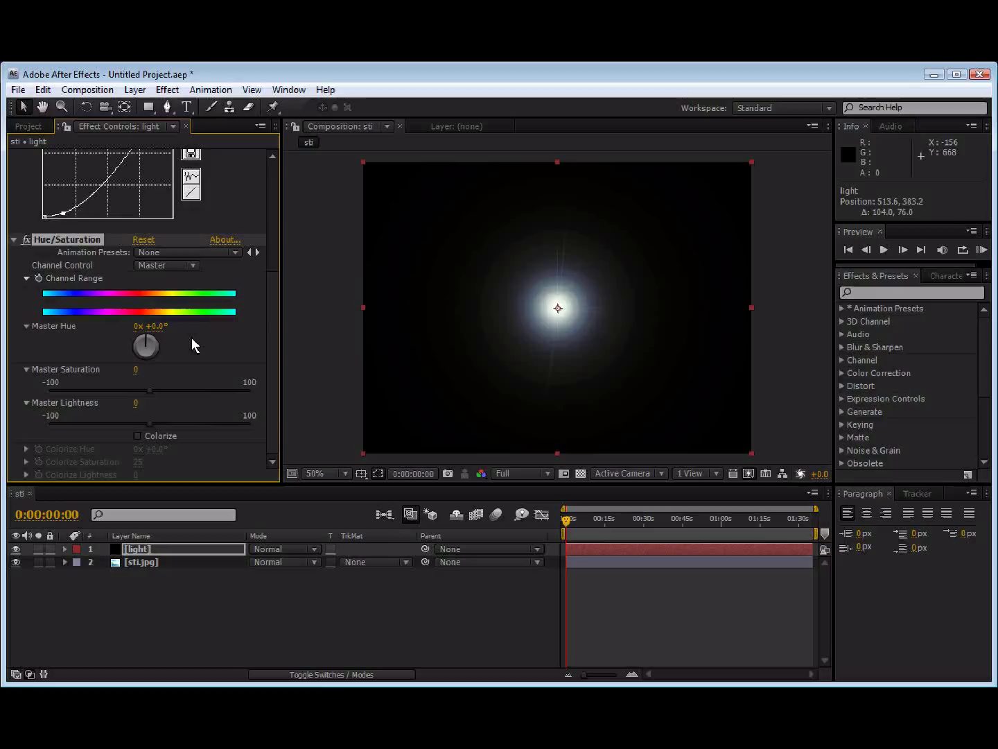
left_click(138, 436)
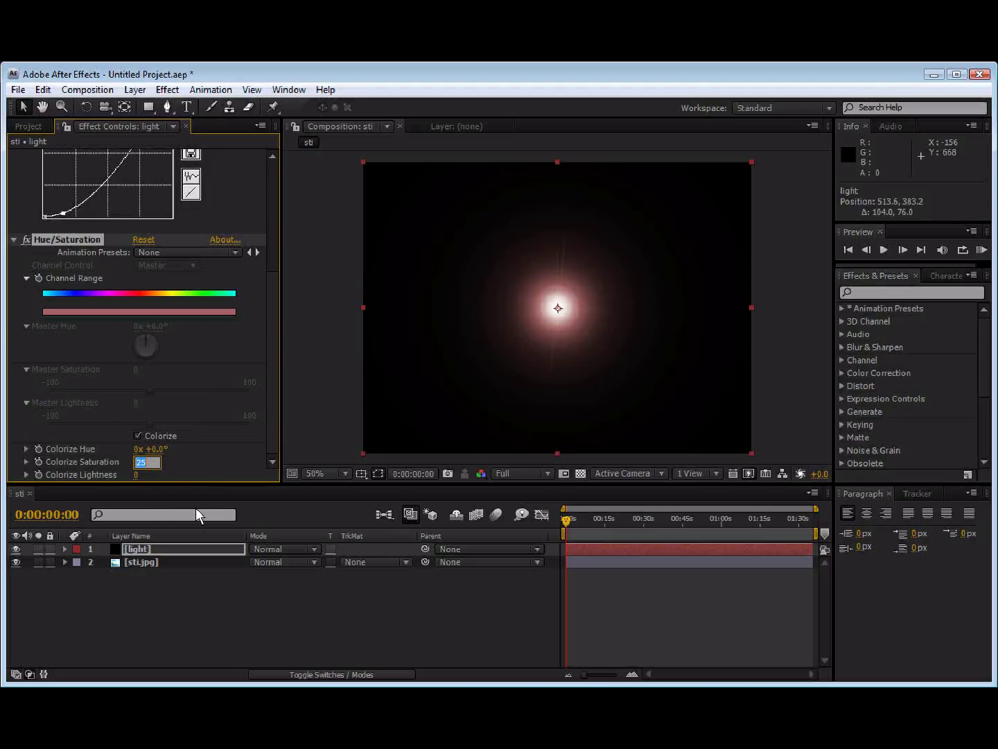
type("70")
key("Return")
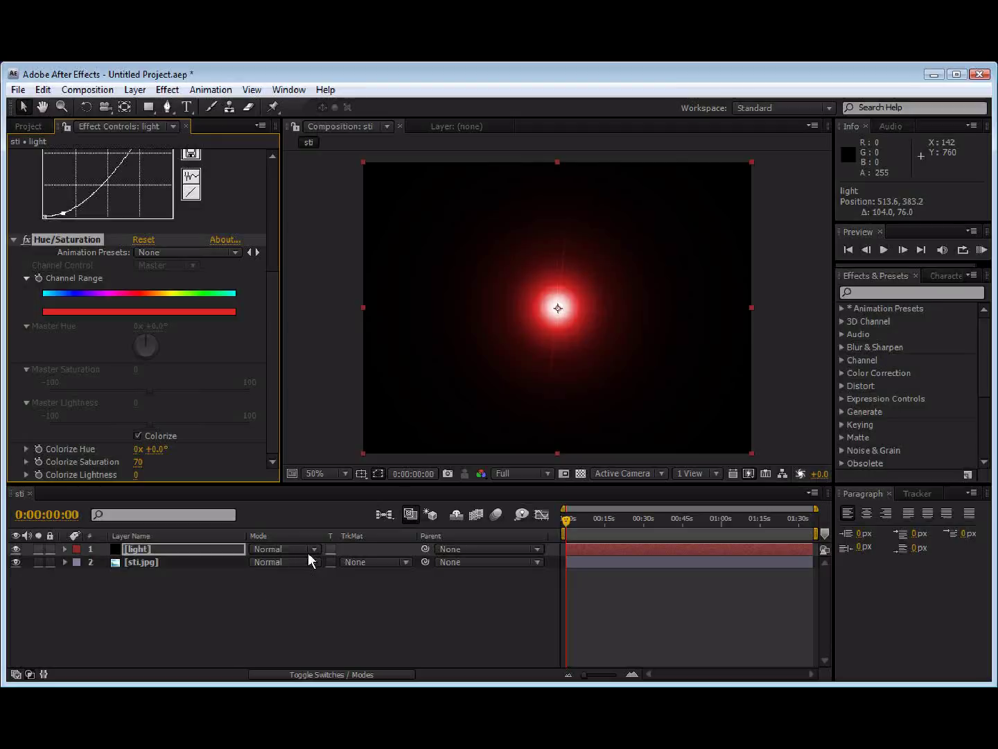
Step: Set the light layer's blend mode to Screen
key("F4")
key("F4")
key("F4")
key("F4")
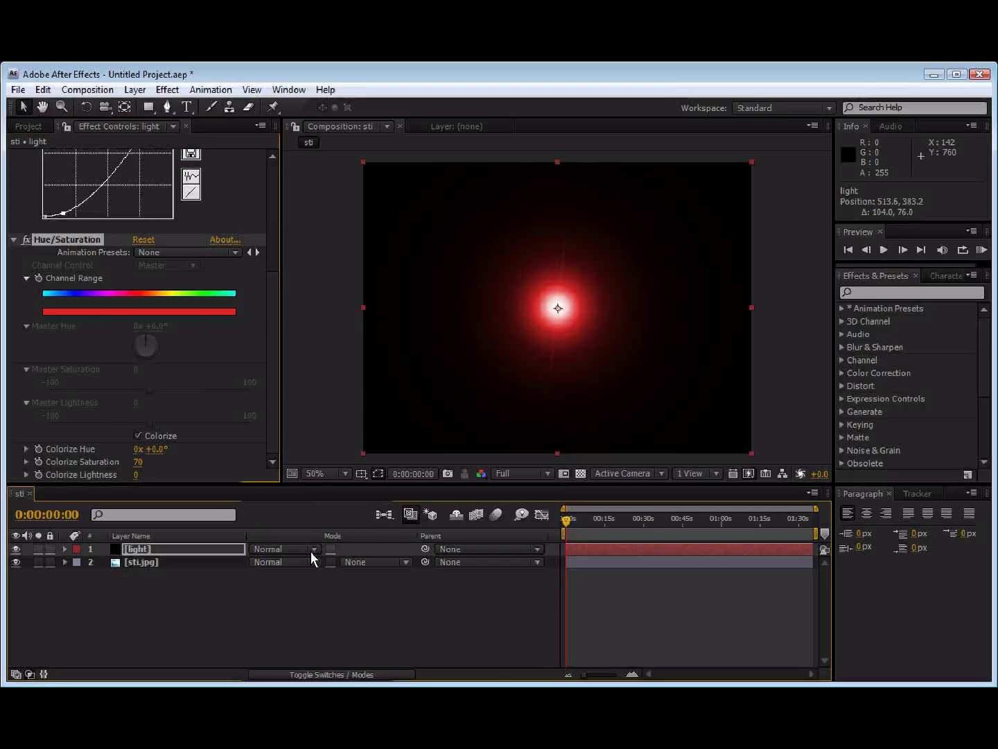
left_click(310, 550)
left_click(336, 343)
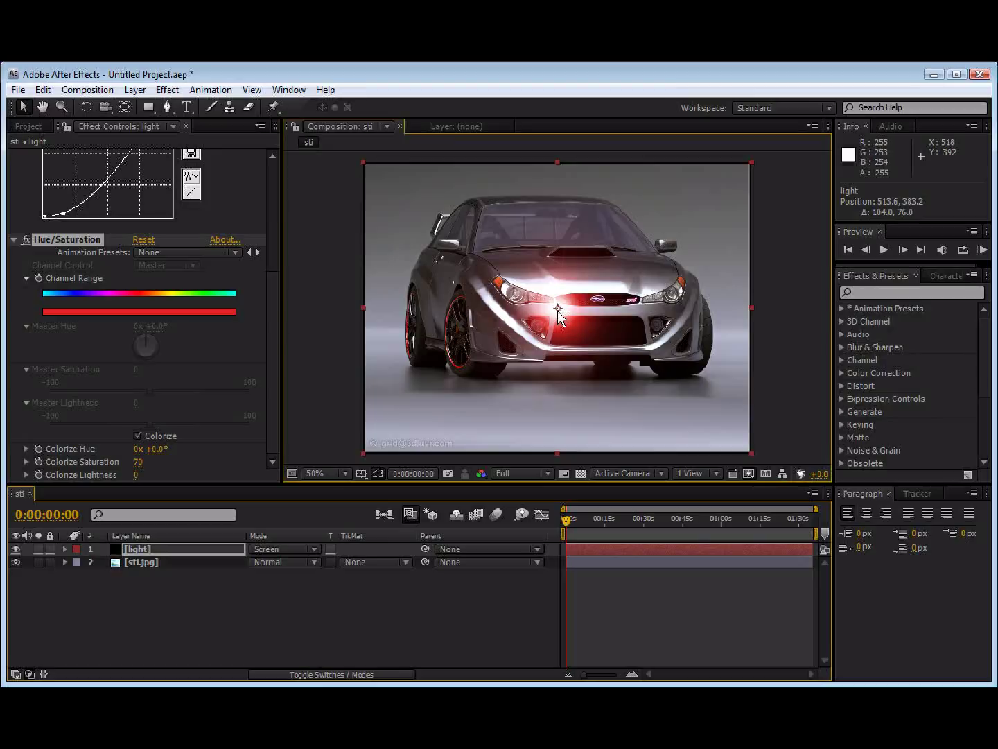
Step: Move the flare onto the left headlight at 402, 350 and scale it to 77%
left_click_drag(558, 310, 522, 298)
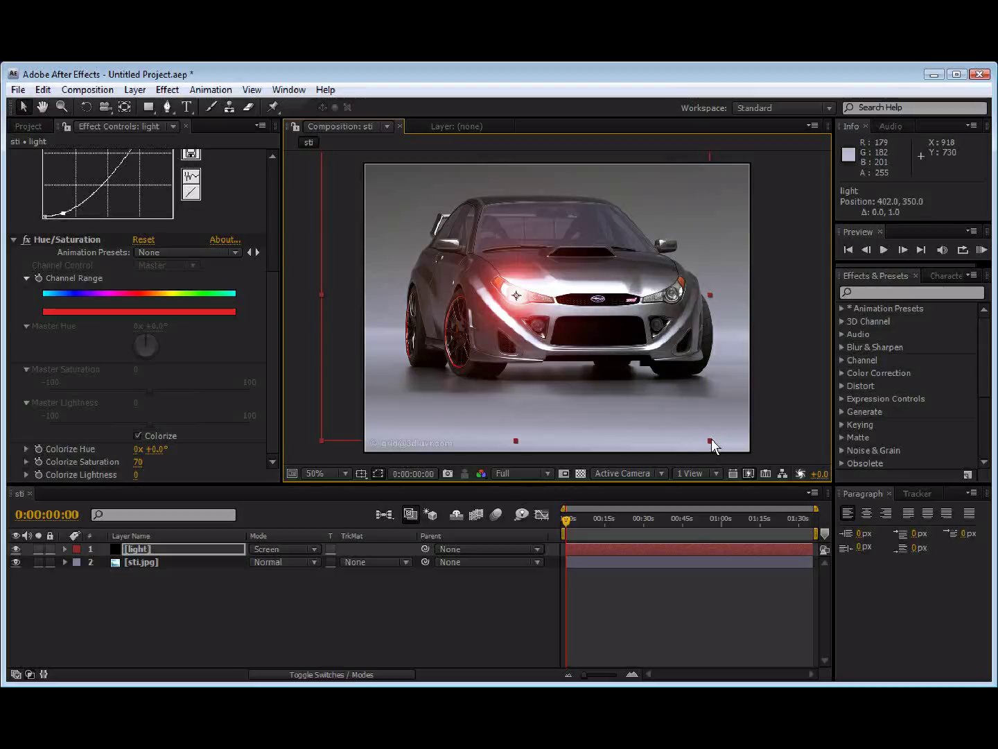
left_click_drag(710, 439, 678, 405)
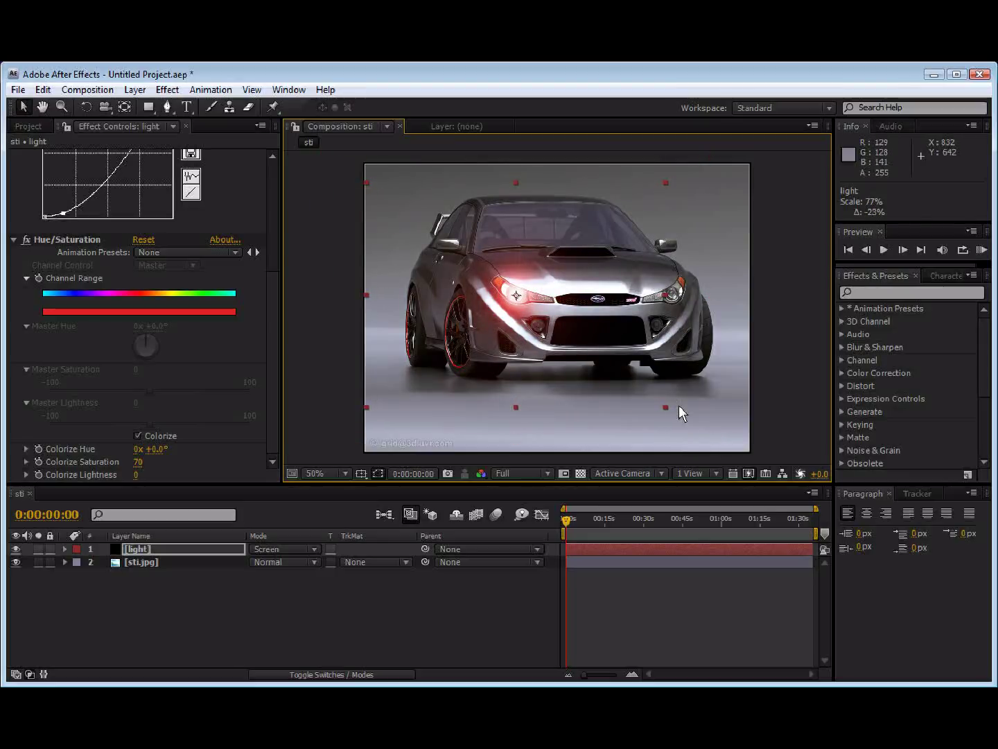
key("Up")
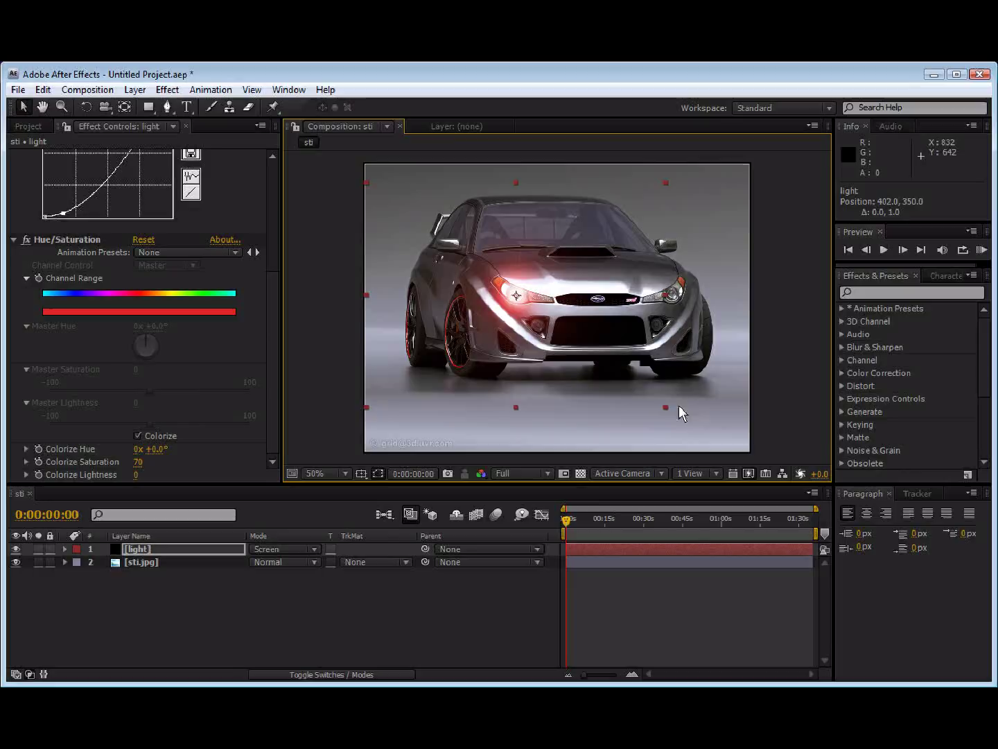
left_click(186, 626)
left_click(169, 552)
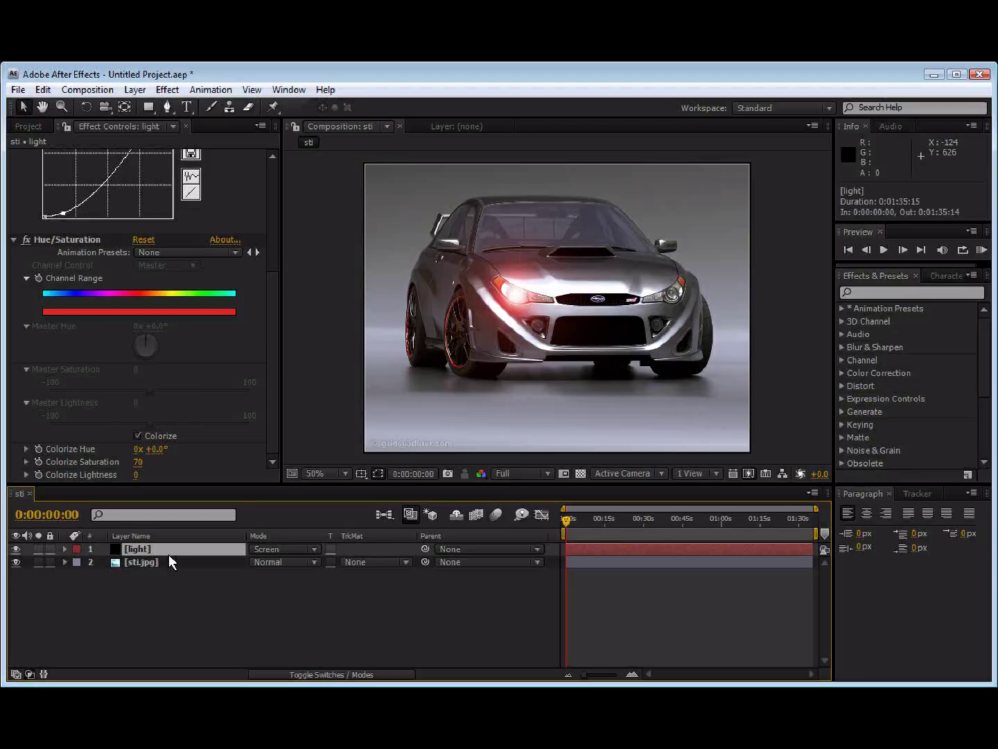
Step: Duplicate the light layer and move the copy onto the right headlight at 814, 348
left_click(19, 90)
left_click(21, 90)
left_click(46, 92)
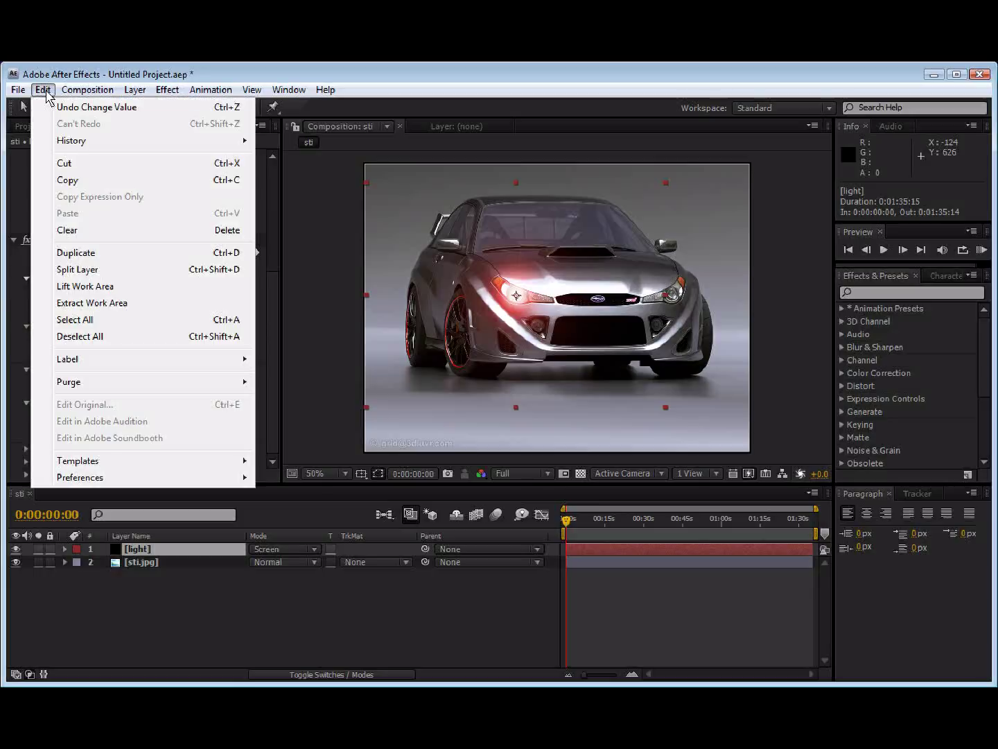
left_click(115, 250)
left_click(23, 106)
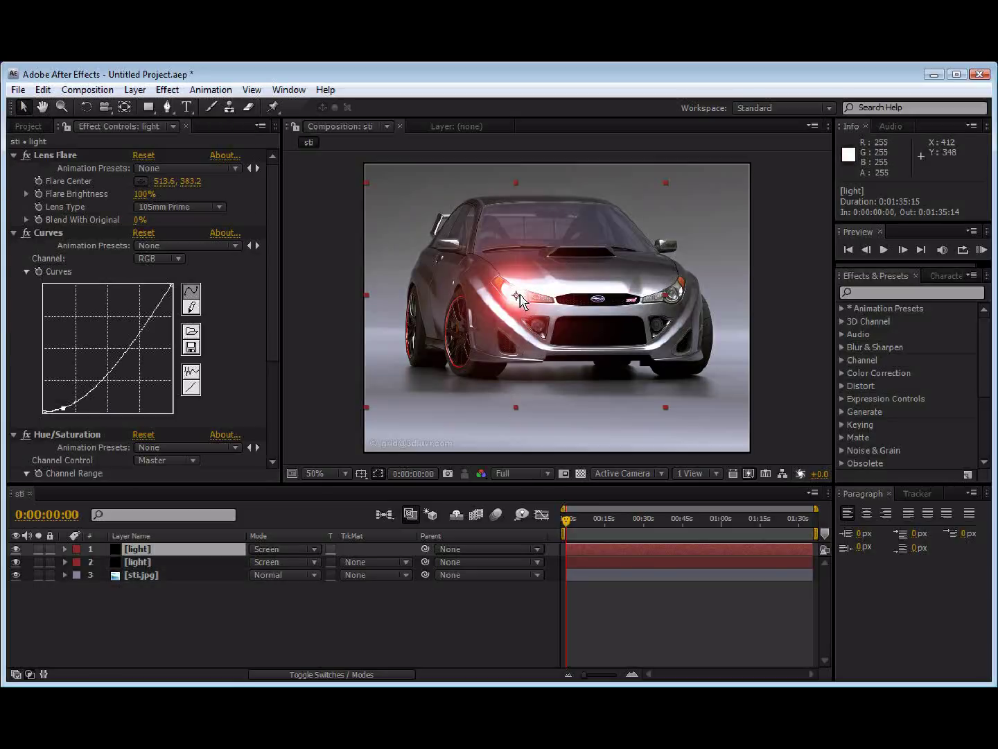
left_click_drag(519, 299, 677, 296)
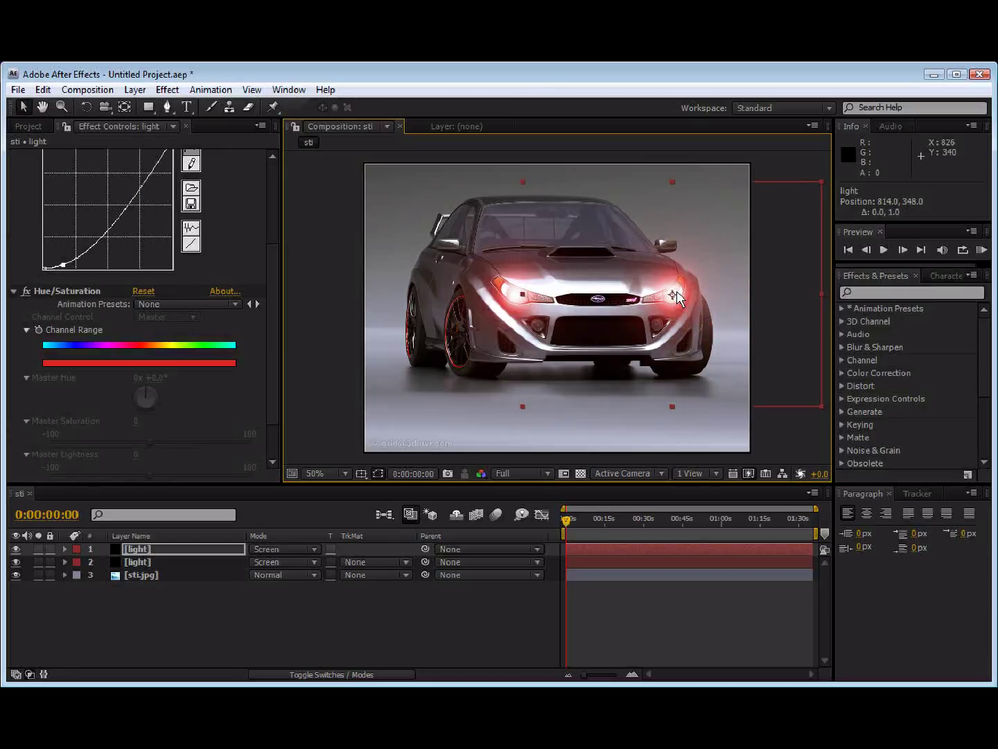
Step: Raise the copy's Colorize Saturation to 100
scroll(273, 284, "down", 2)
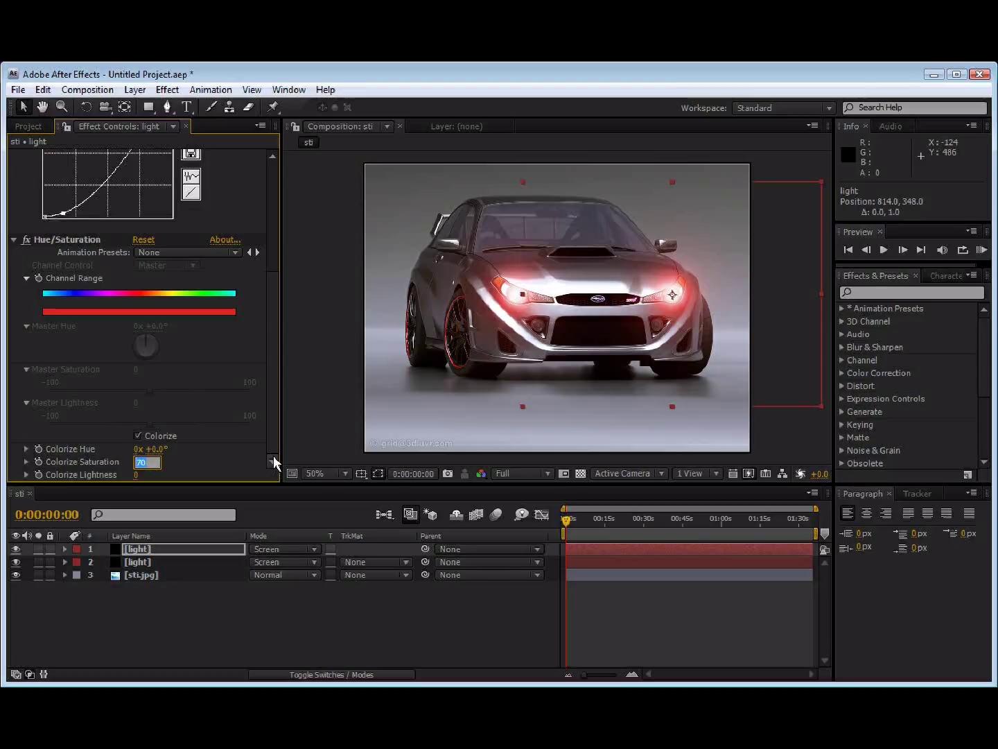
type("10")
key("Return")
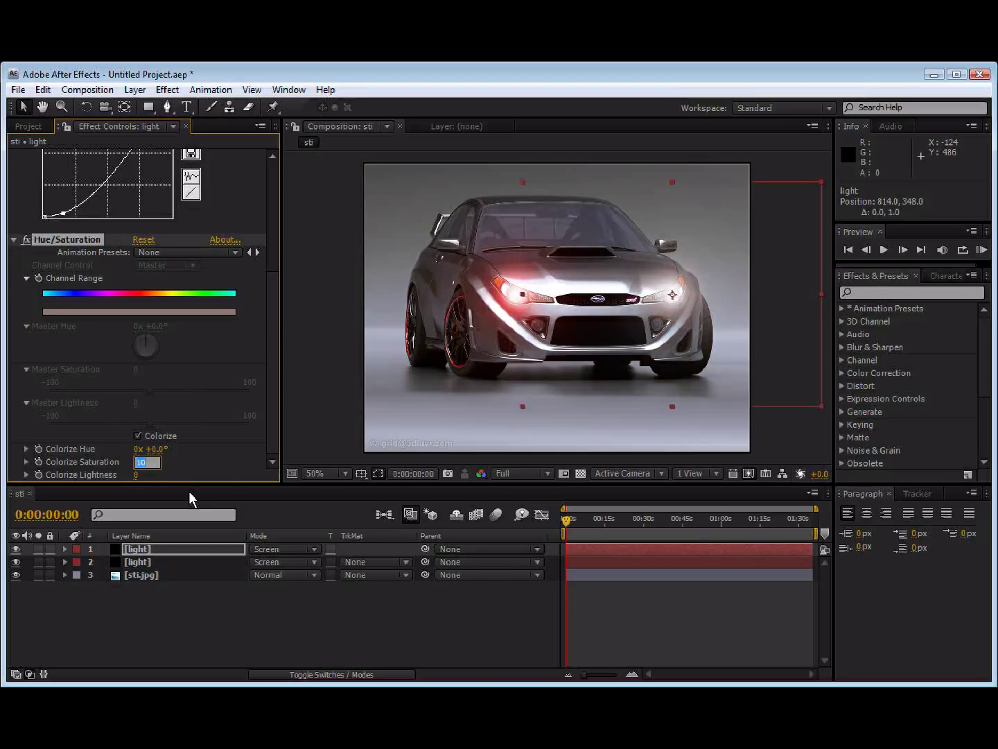
type("100")
key("Return")
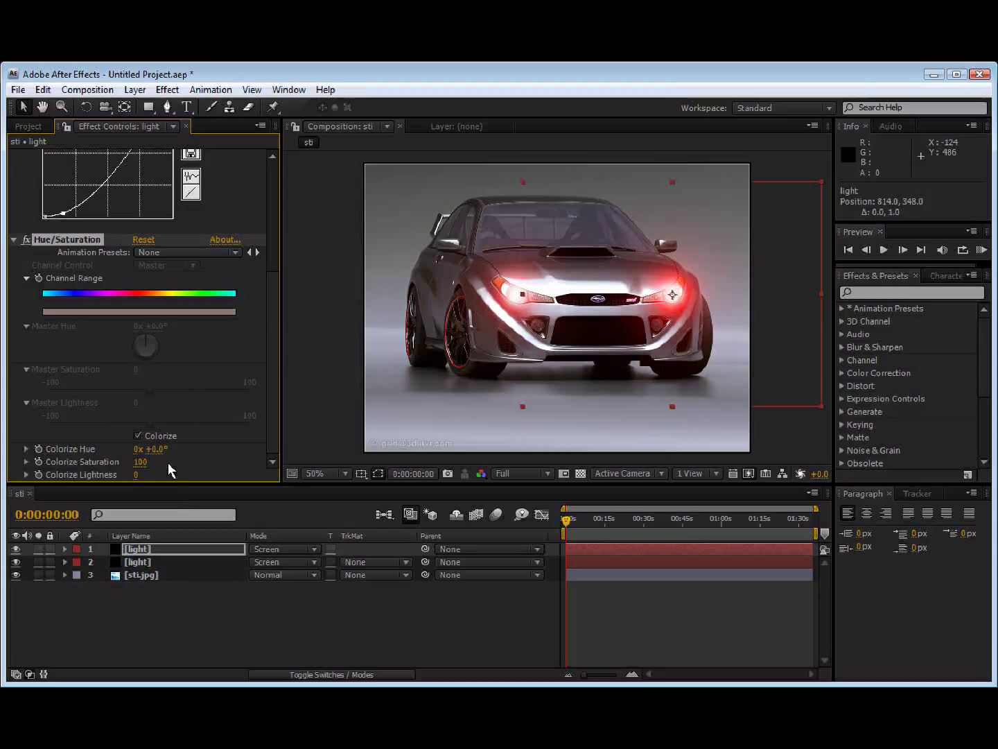
Step: Set the right flare's Colorize Hue to -123° for blue, then toggle both lights' visibility to compare
left_click_drag(160, 452, 64, 451)
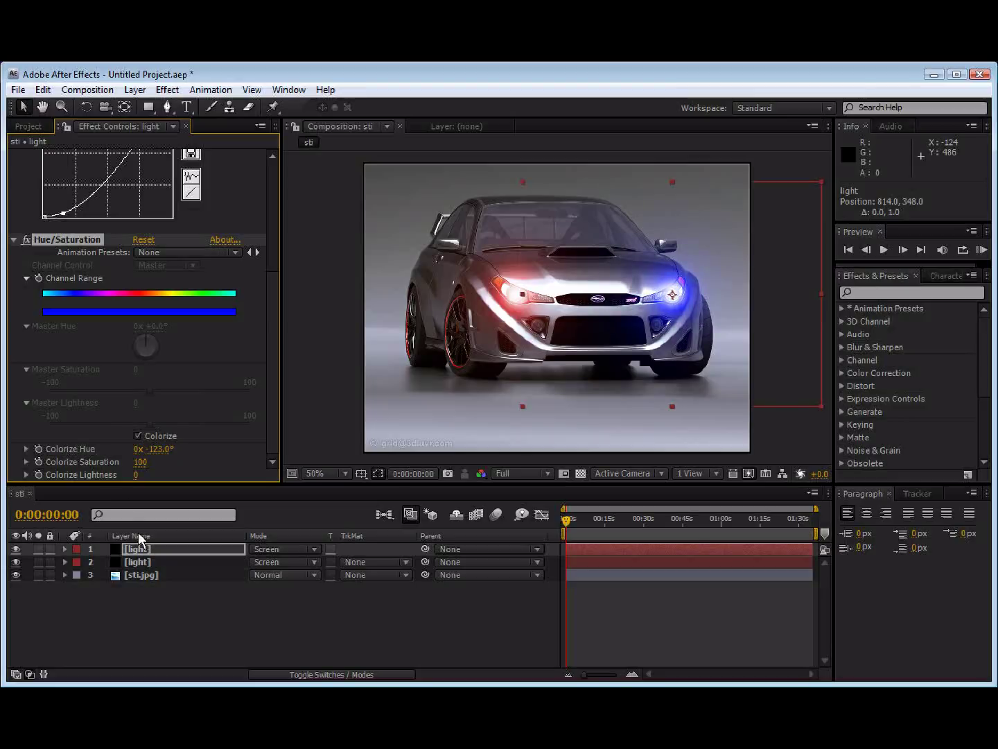
left_click(121, 624)
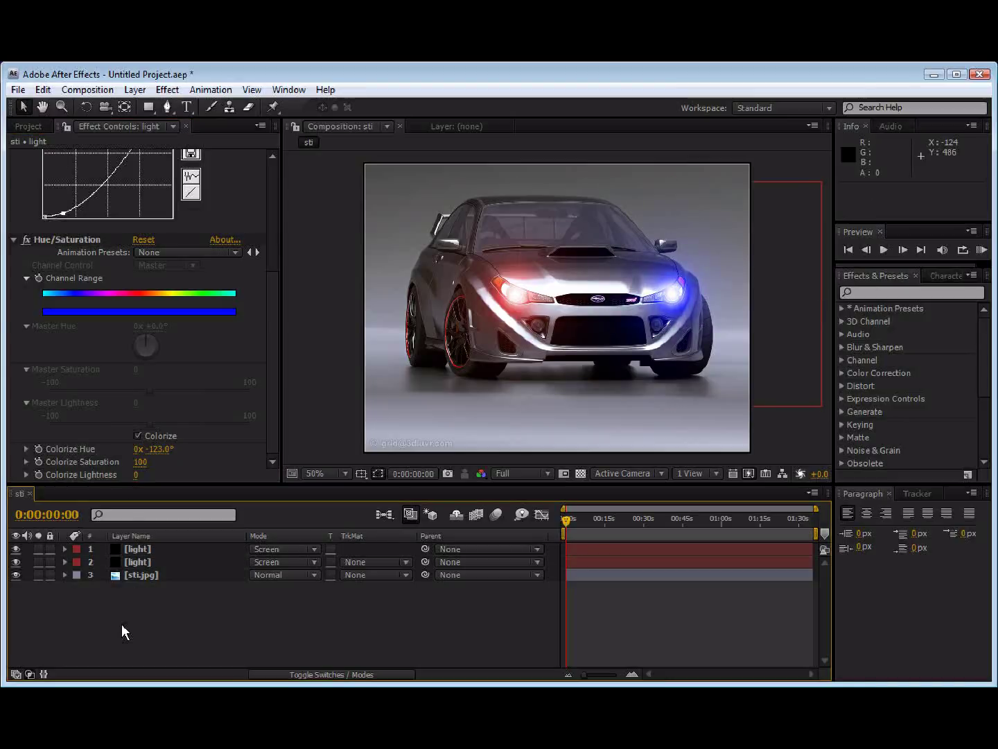
left_click(16, 548)
left_click(16, 561)
left_click(16, 561)
left_click(15, 548)
left_click(137, 548)
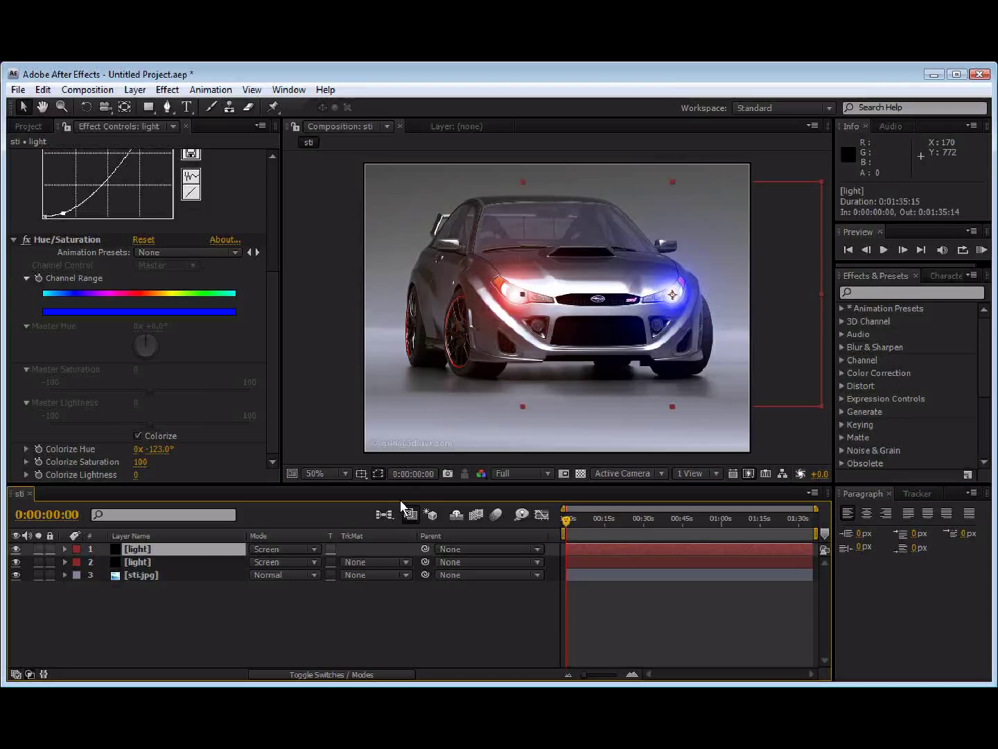
left_click(325, 633)
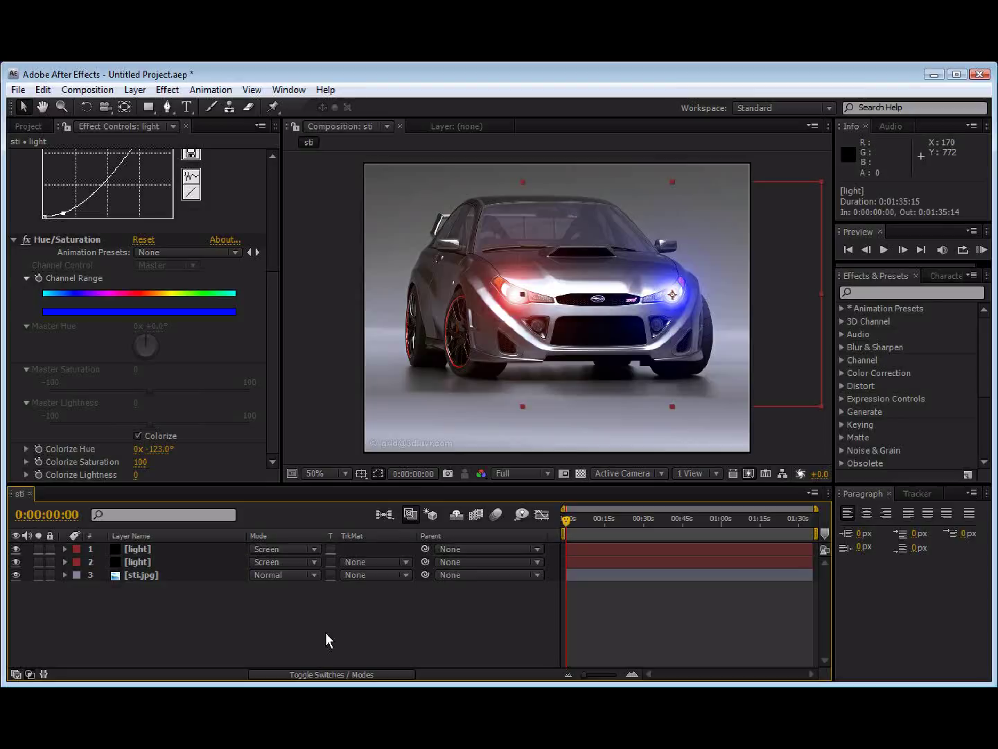
Step: Duplicate both light layers with Ctrl+D
left_click(219, 549)
left_click(218, 562, "shift")
key("ctrl+d")
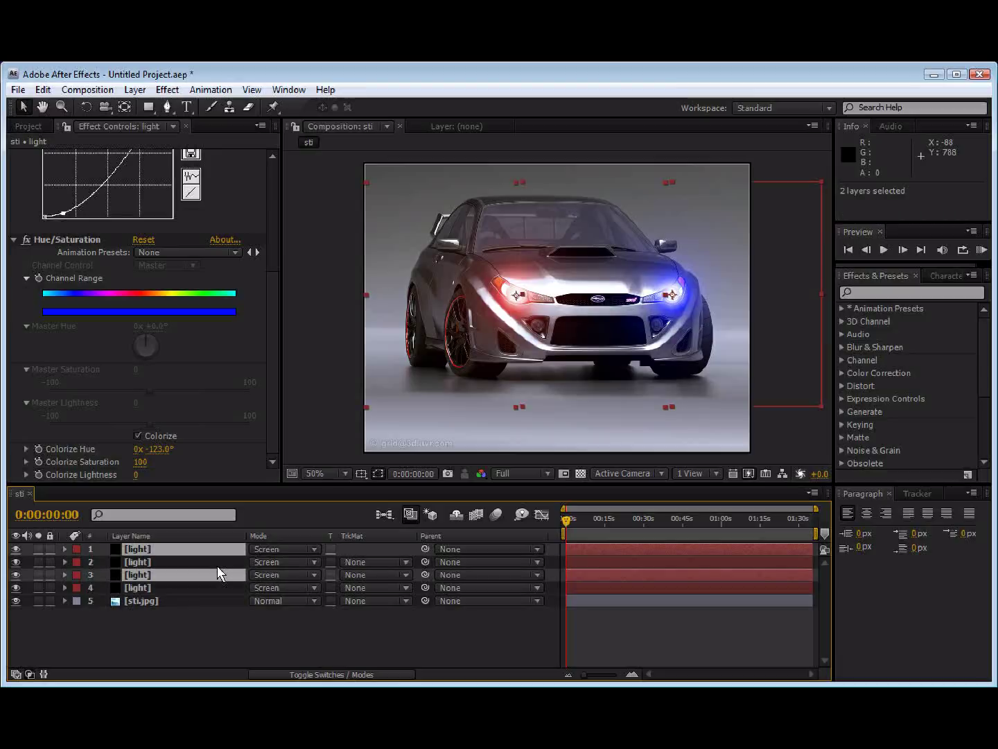
left_click(147, 658)
Step: Place the blue and red copies on the left and right fog lights, then select all four lights
left_click(169, 550)
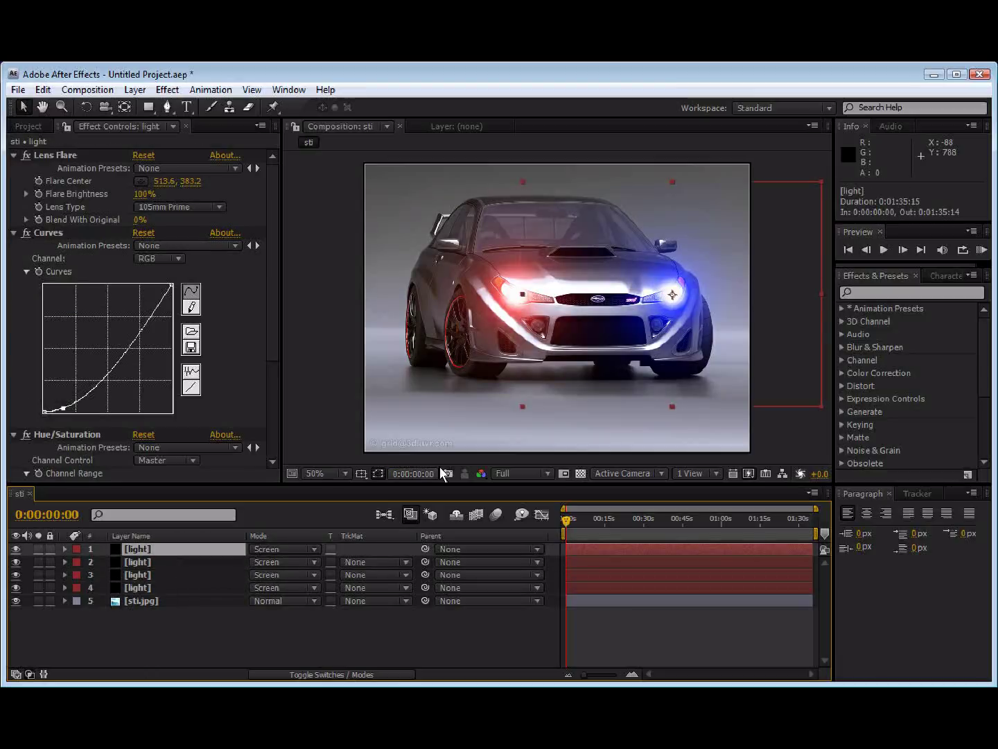
left_click_drag(666, 302, 540, 330)
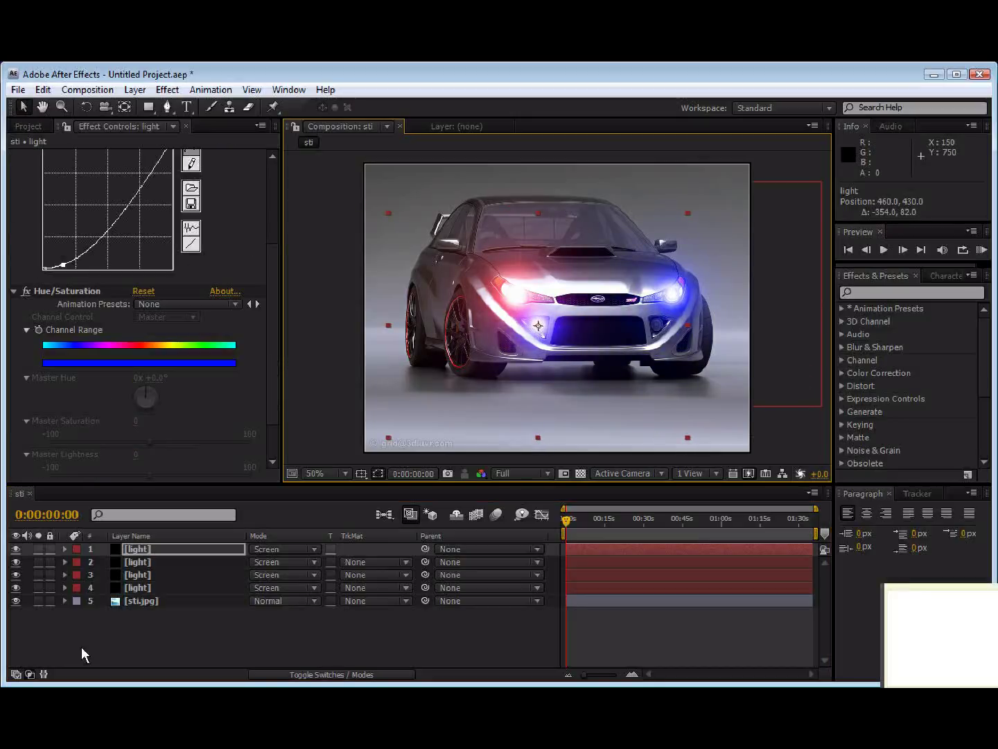
left_click(159, 575)
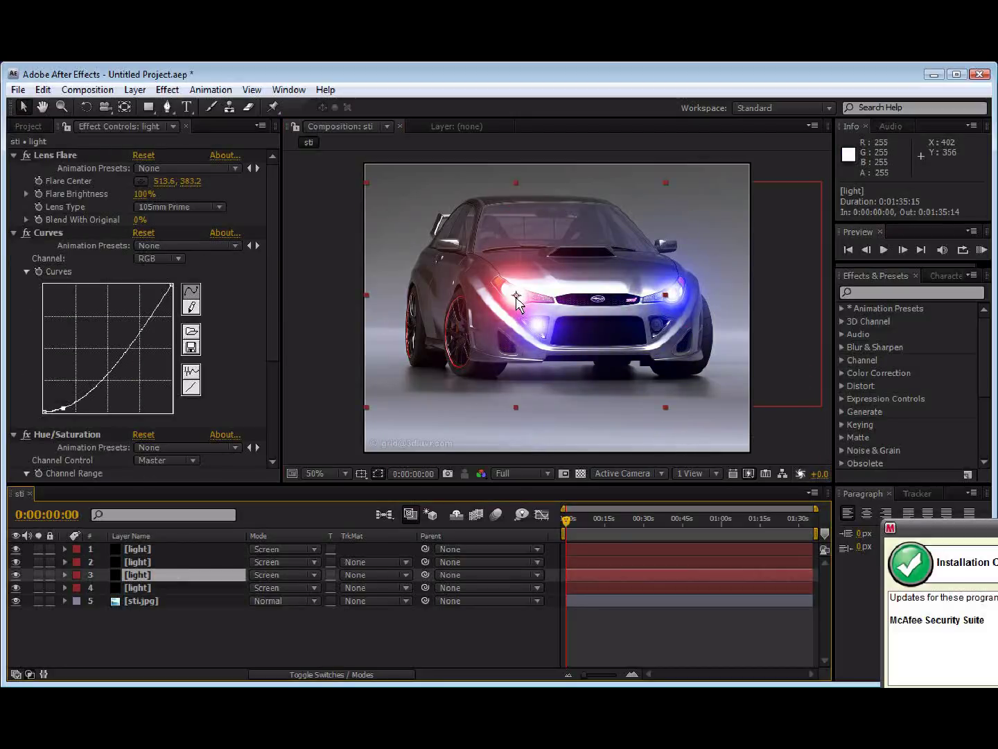
left_click_drag(518, 302, 657, 327)
left_click(445, 415)
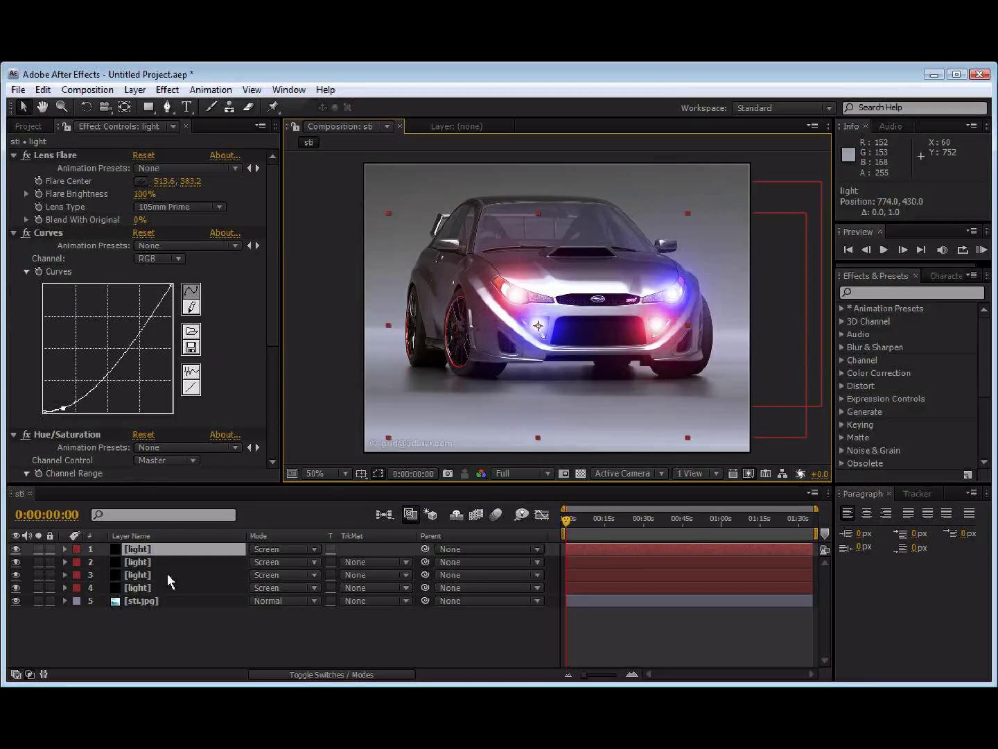
left_click(178, 646)
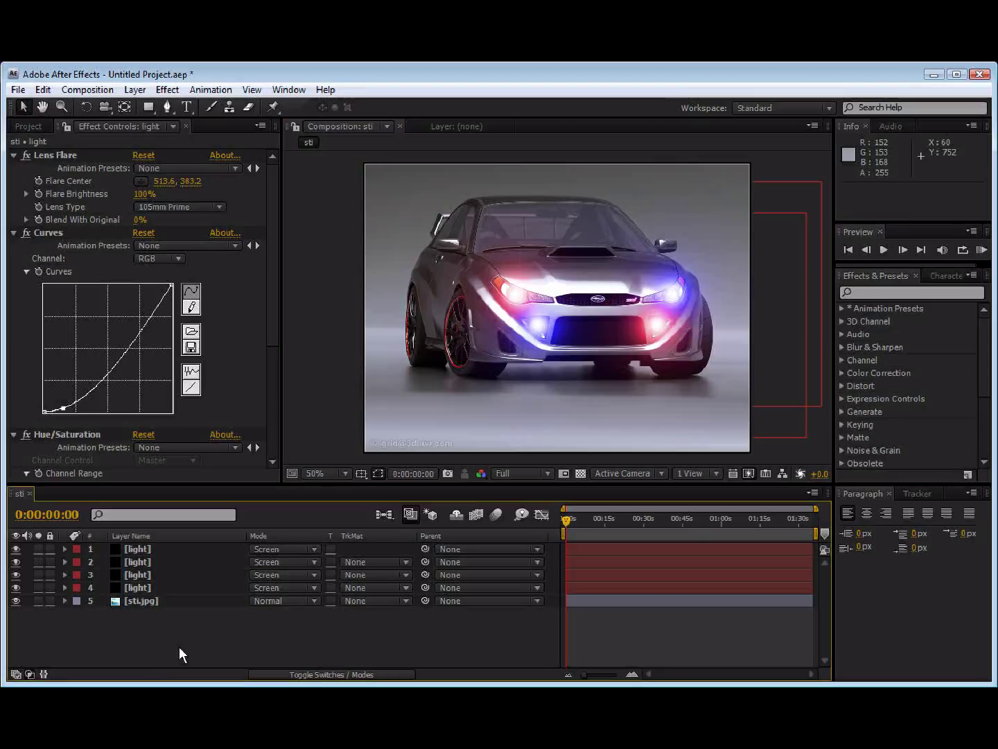
left_click(164, 546)
left_click(158, 589, "shift")
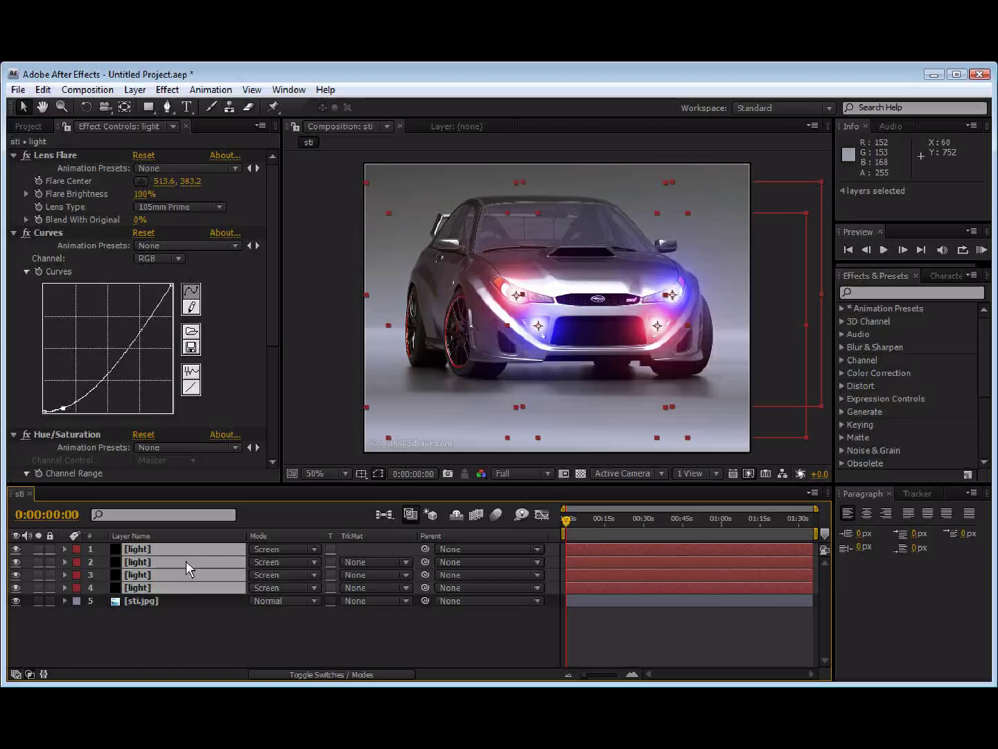
Step: Pre-compose the four light layers into 'police lights', moving all attributes
left_click(135, 91)
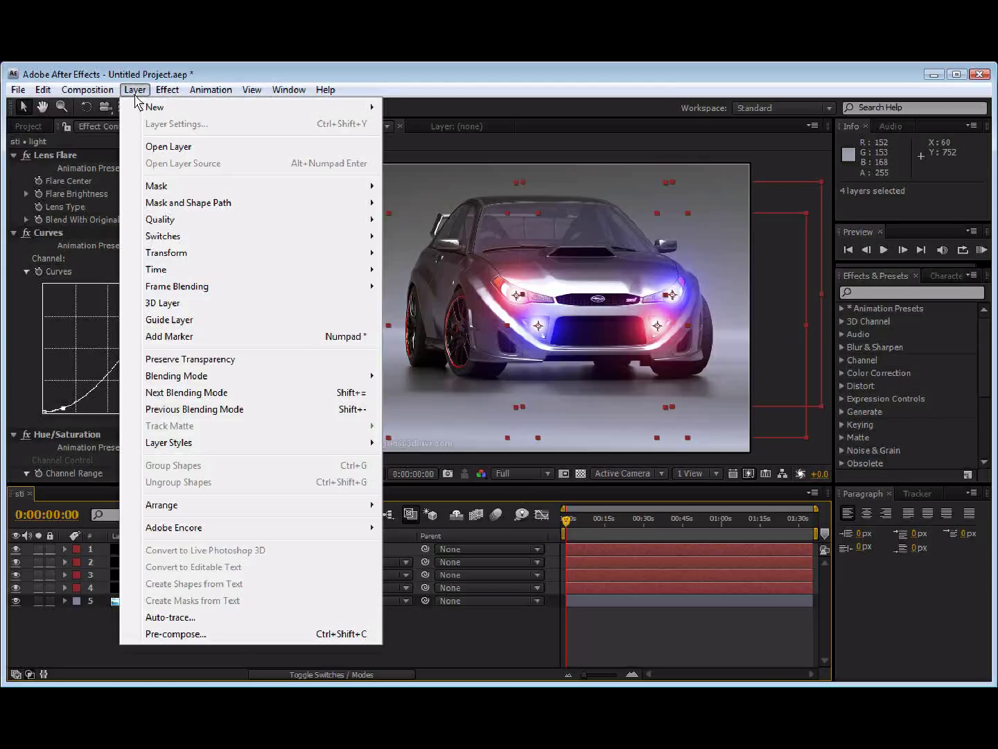
left_click(258, 634)
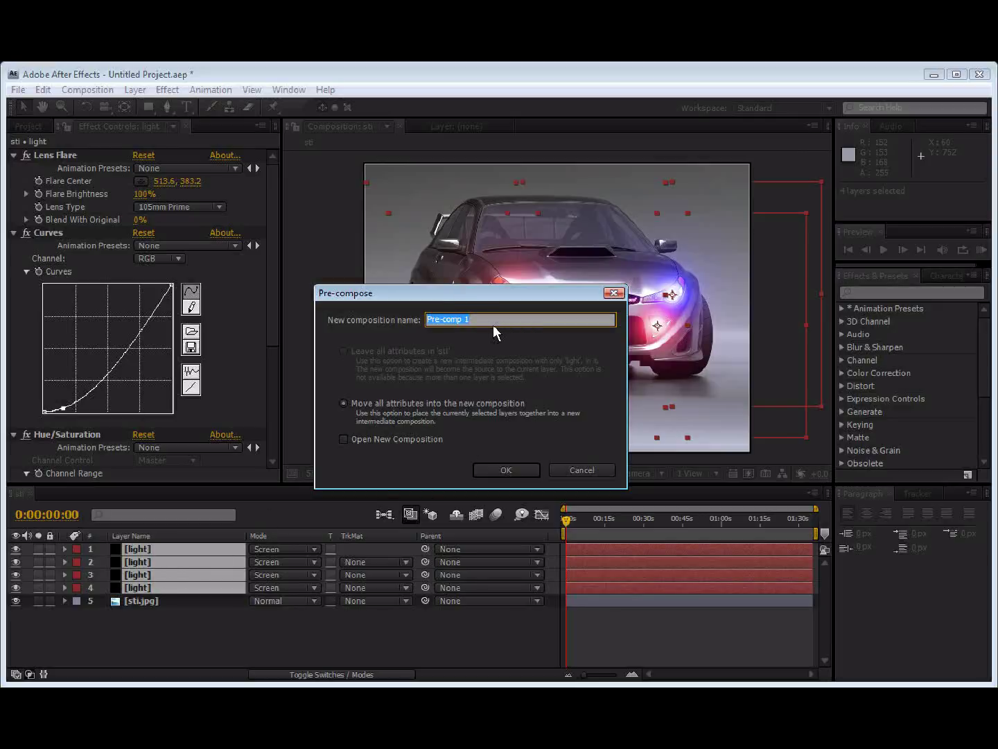
type("police lights")
left_click(525, 470)
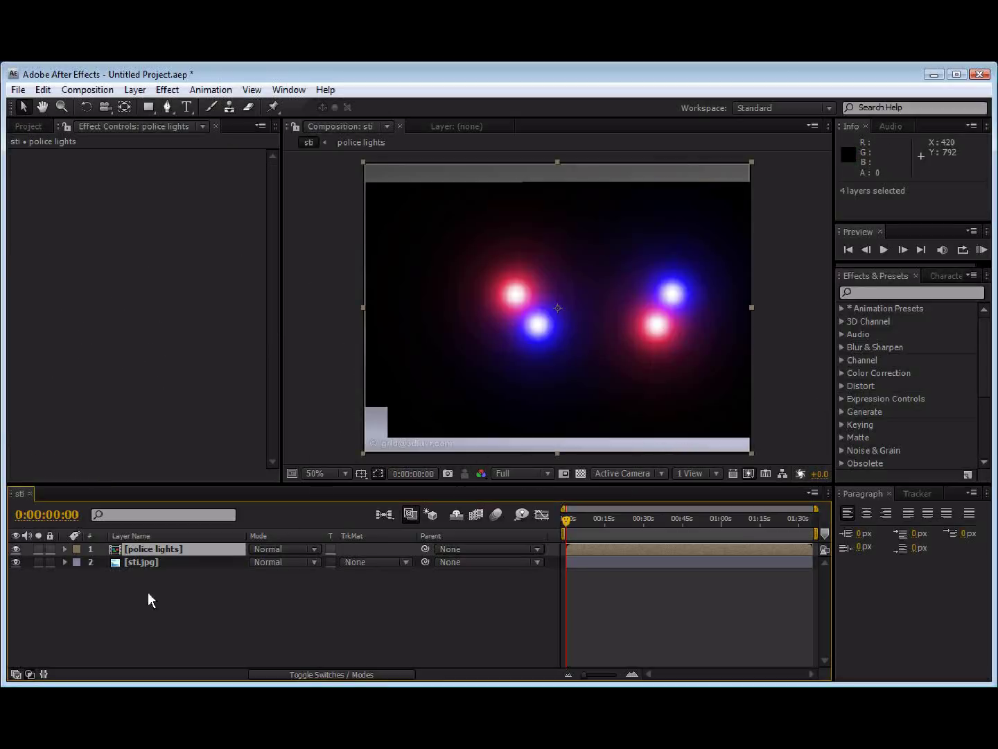
key("ctrl+shift+a")
left_click(19, 548)
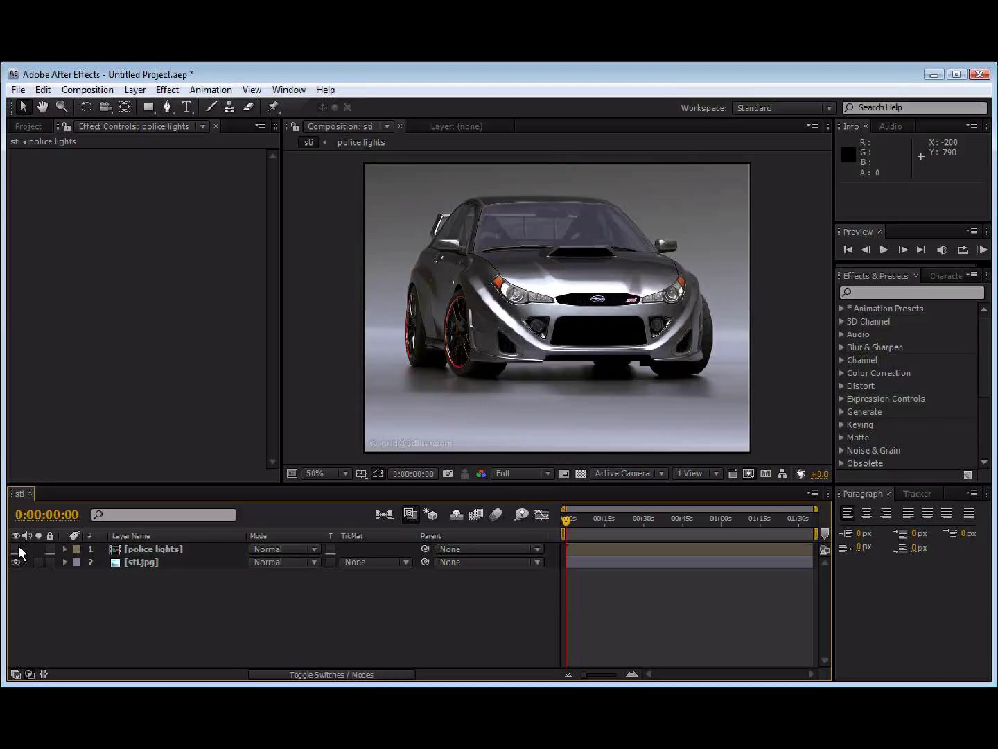
left_click(15, 548)
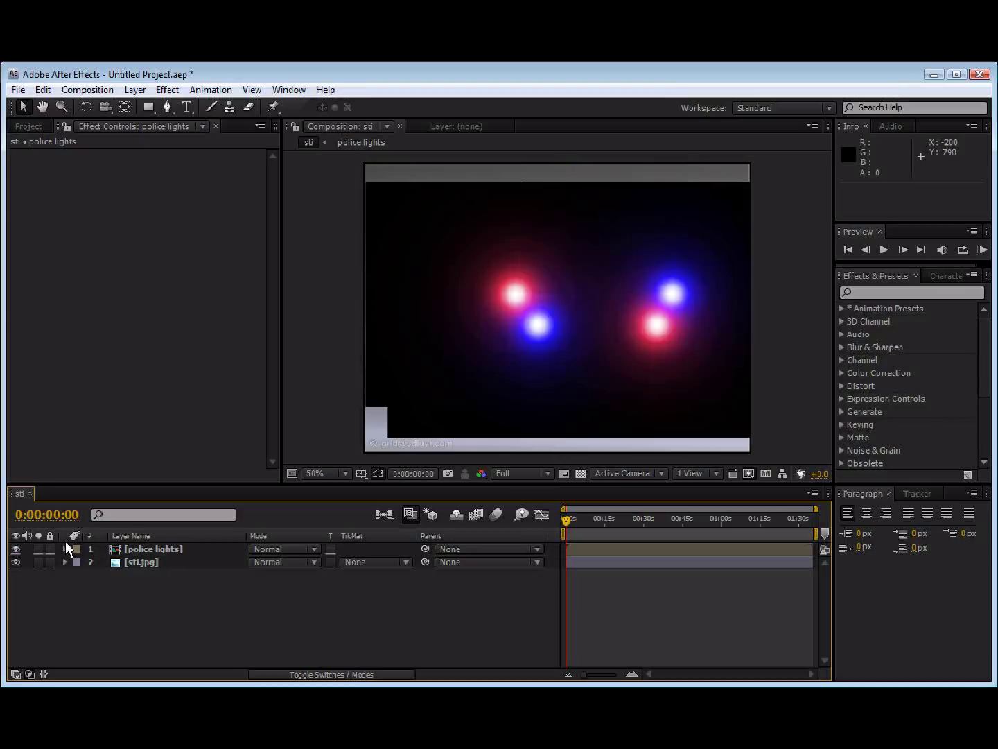
left_click(310, 549)
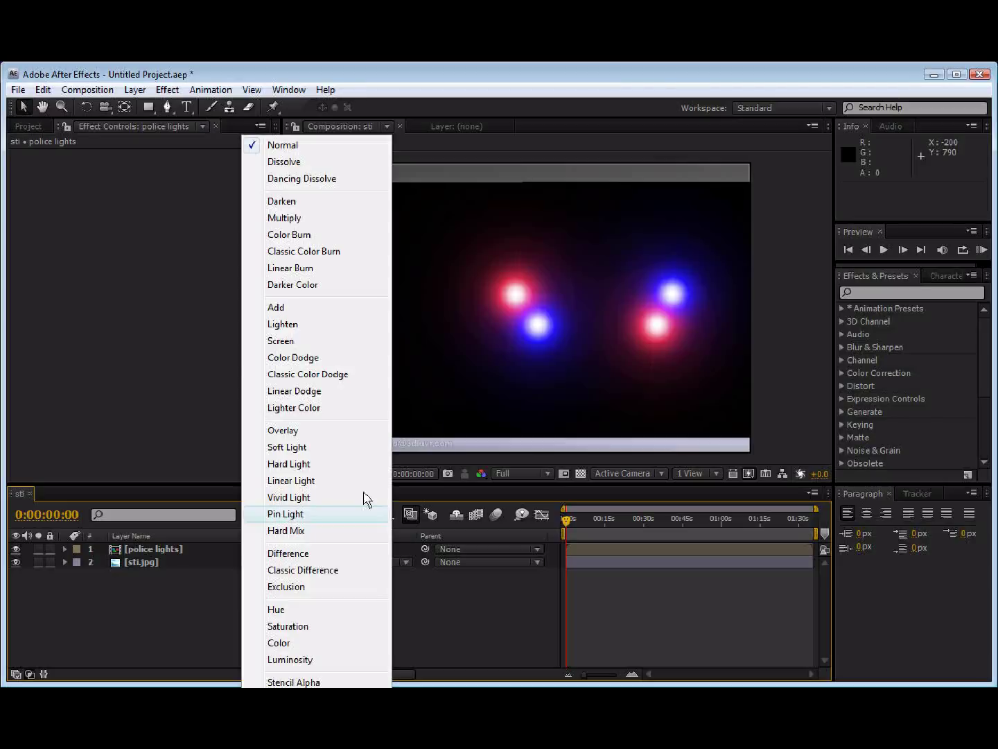
left_click(367, 351)
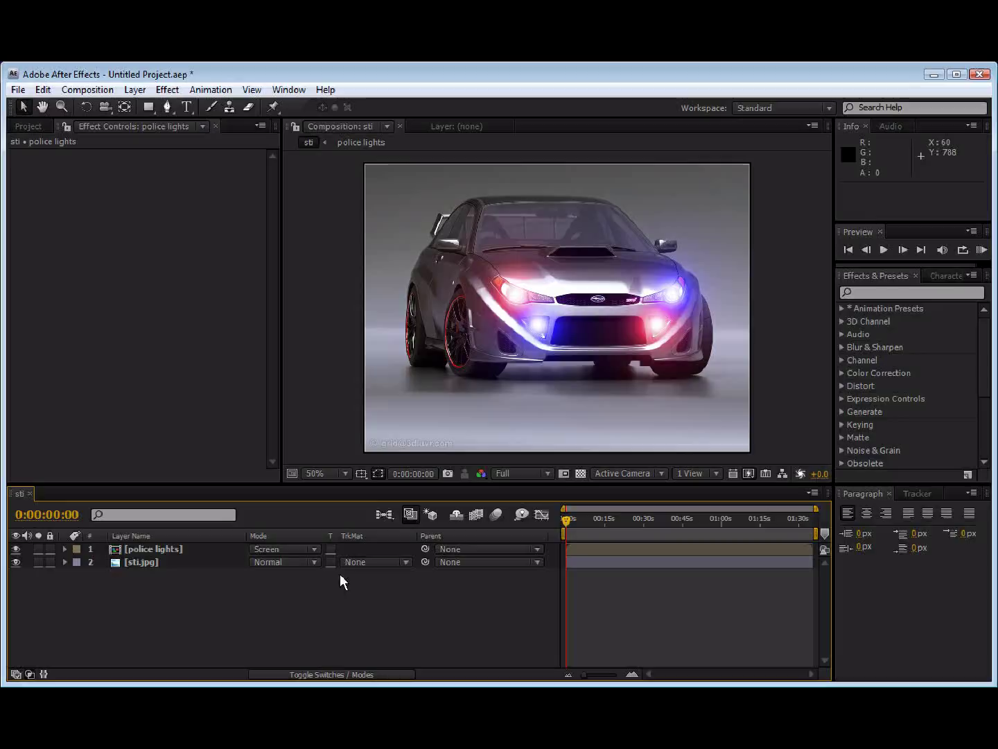
Step: Inside police lights, give the top light's Opacity a wiggle(20,2000) expression and scrub to preview
double_click(146, 552)
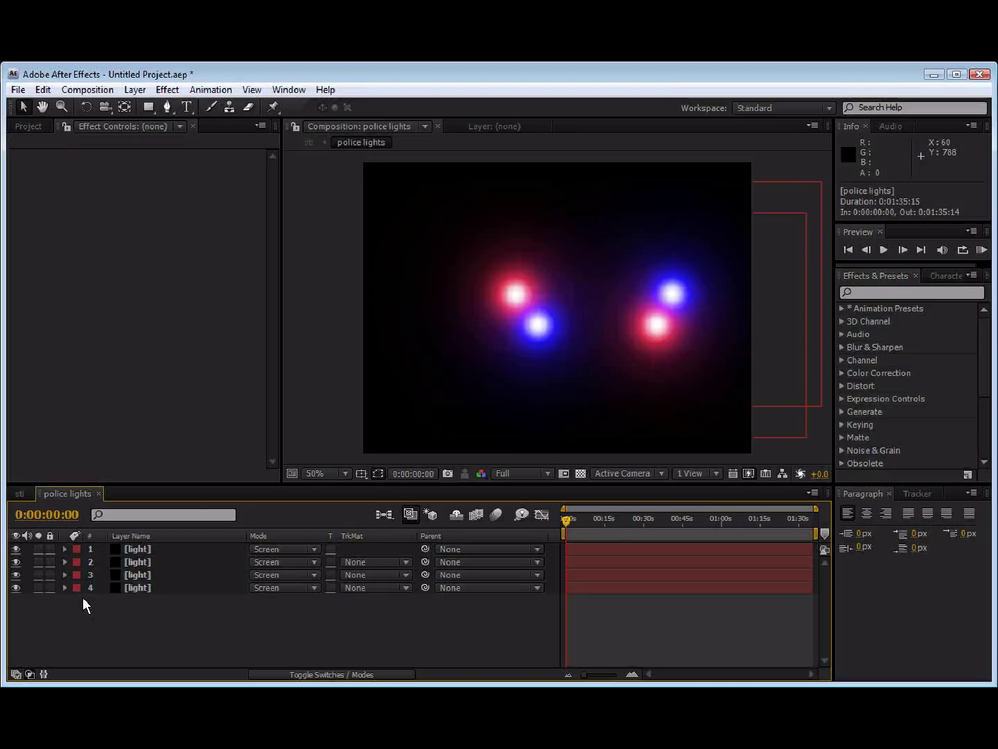
left_click(168, 550)
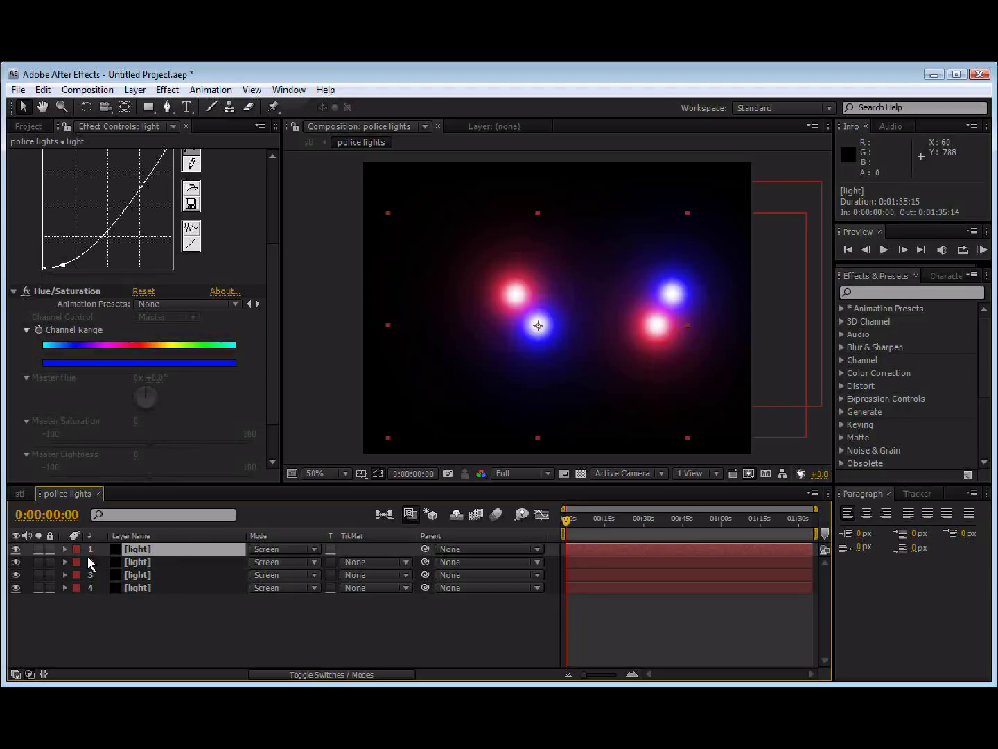
key("t")
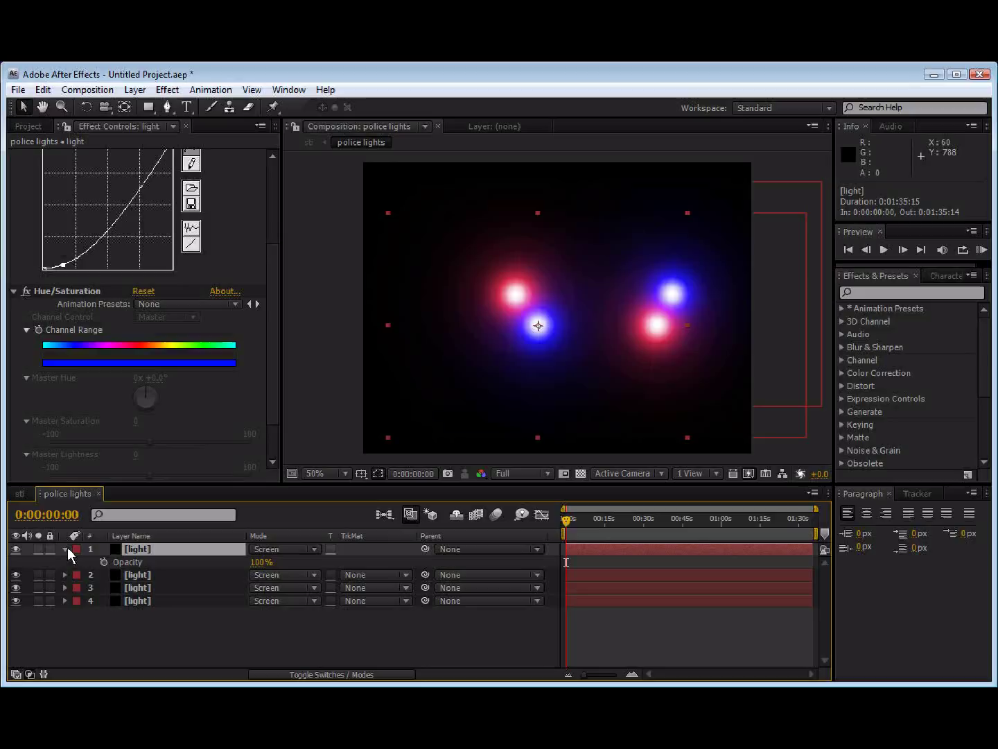
left_click(104, 563, "alt")
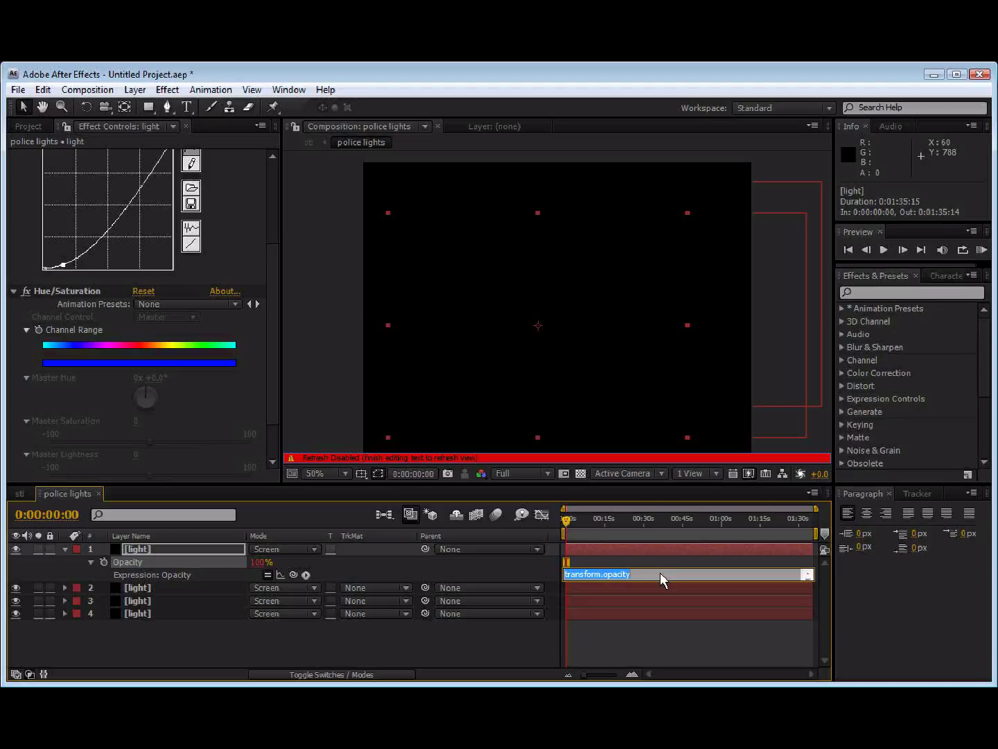
type("wiggle(20,")
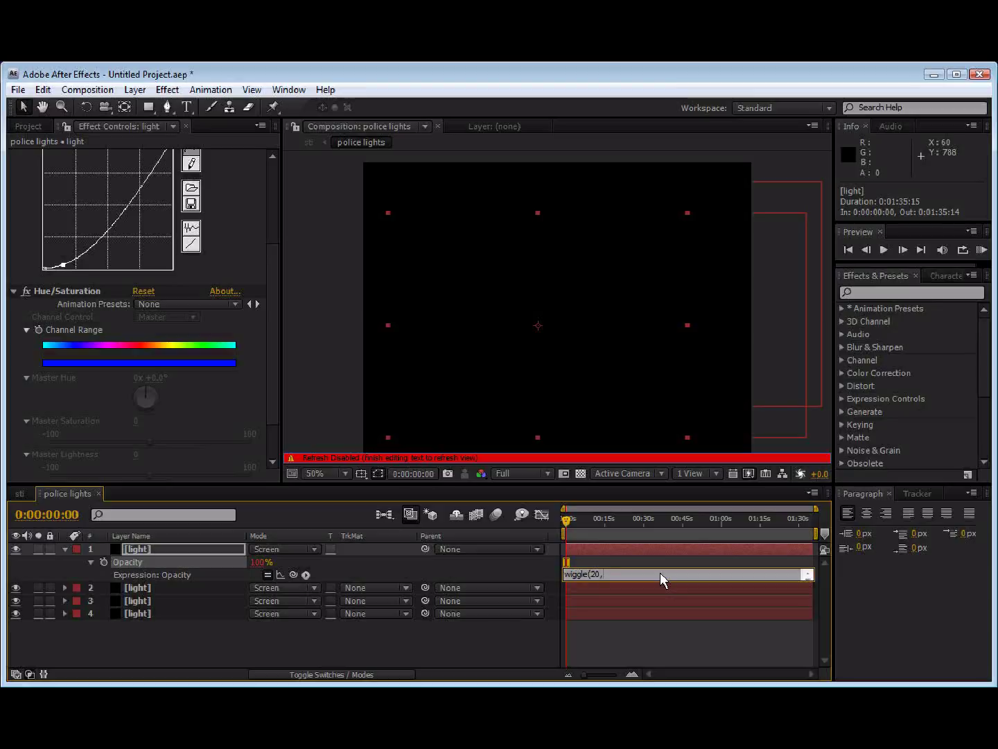
type("2000)")
key("KP_Enter")
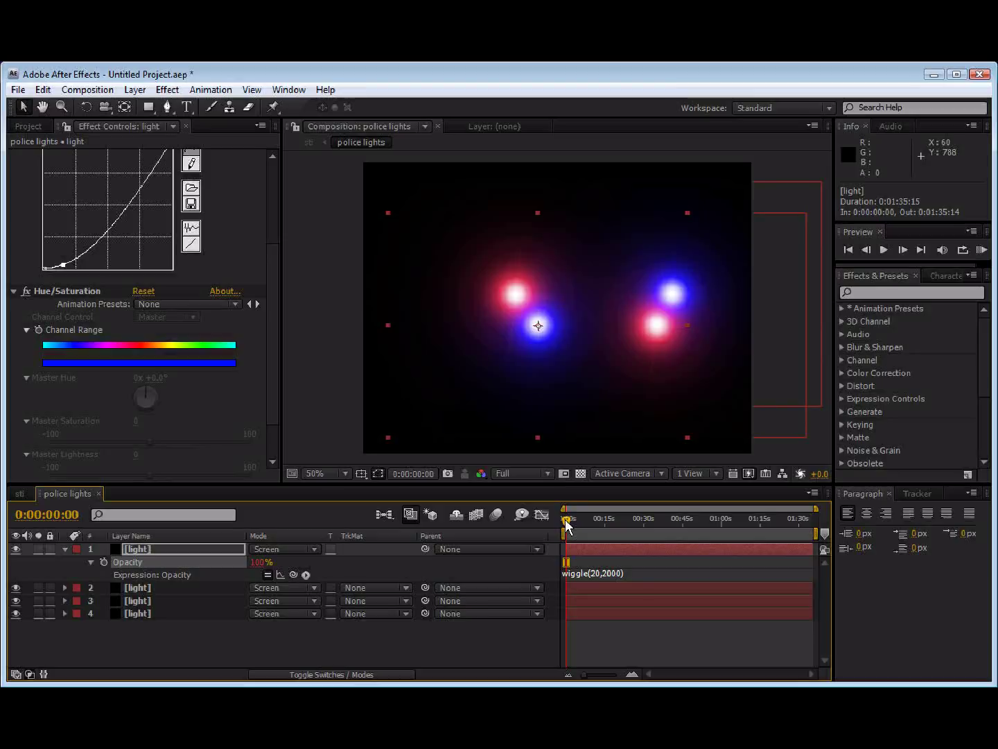
mouse_move(567, 526)
left_mouse_down()
mouse_move(600, 521)
mouse_move(562, 520)
left_mouse_up()
Step: Give the second light's Opacity a wiggle(20,2000) expression and copy it
left_click(83, 644)
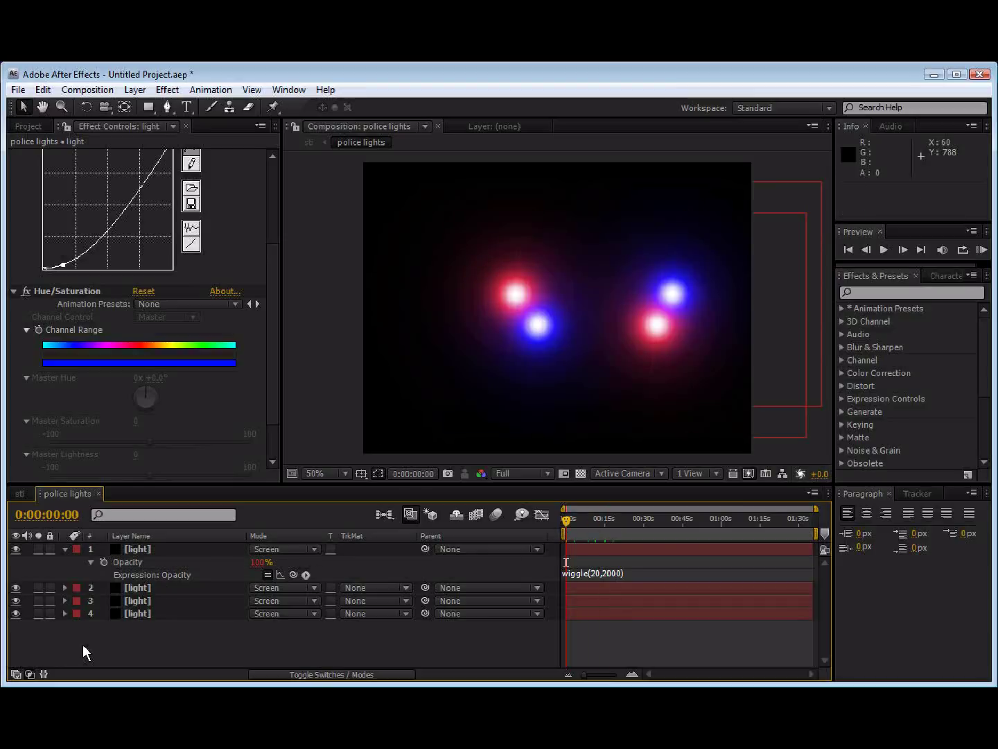
key("t")
key("t")
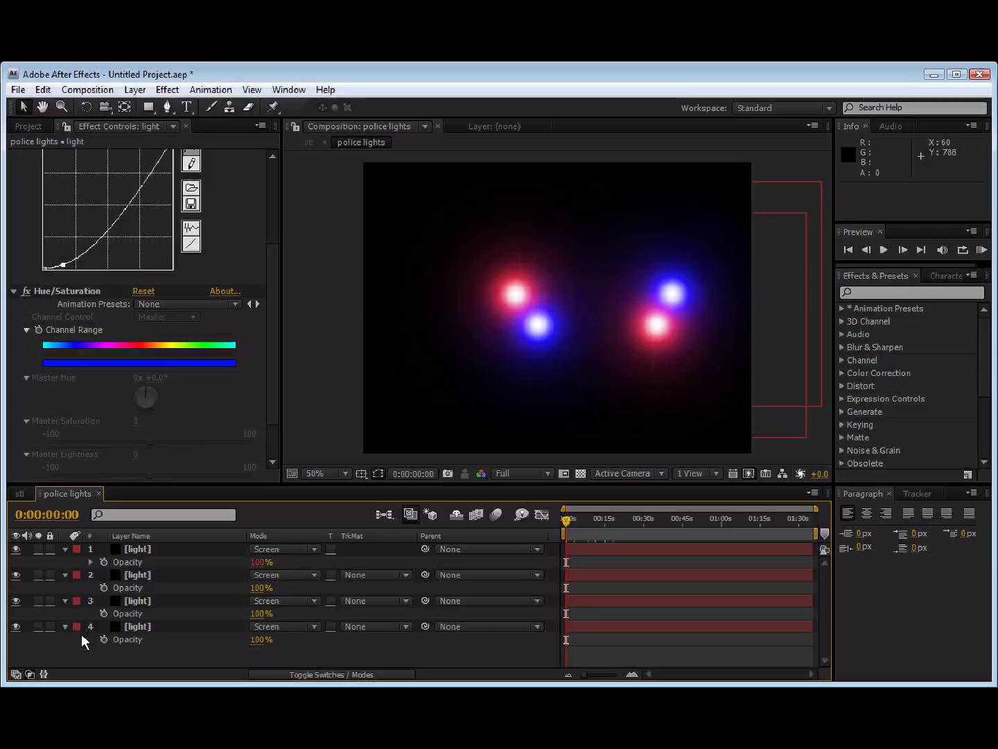
left_click(105, 587, "alt")
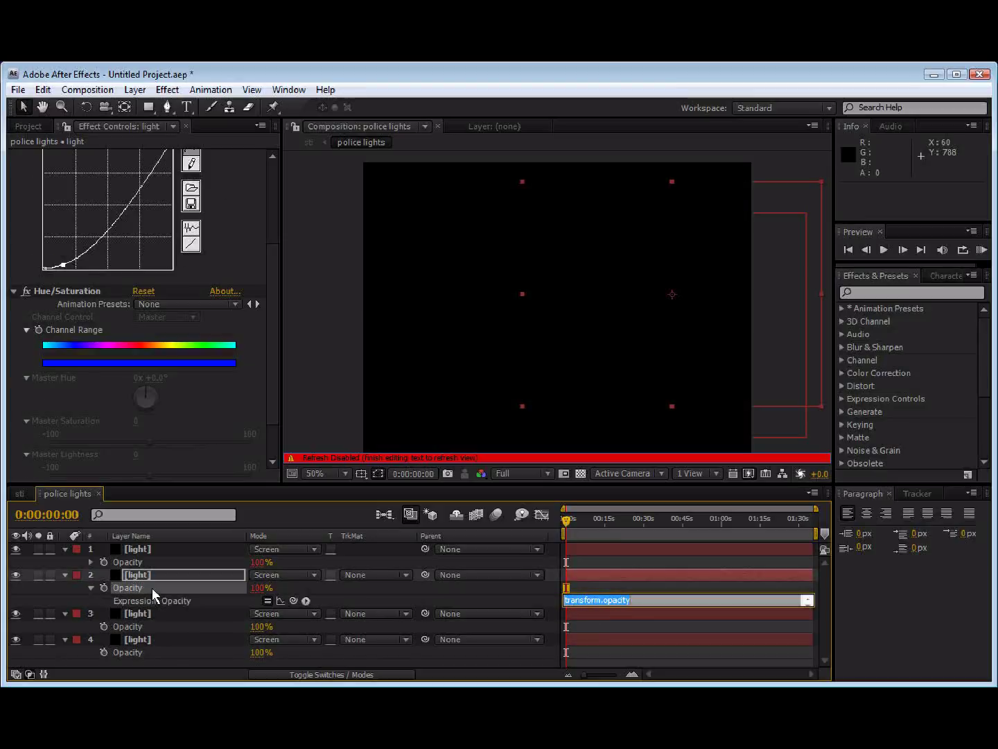
type("wiggle(20,2000)")
left_click_drag(643, 600, 504, 612)
key("ctrl+c")
Step: Paste wiggle(20,2000) into the third and fourth lights' Opacity expressions and preview the flicker
left_click(106, 626, "alt")
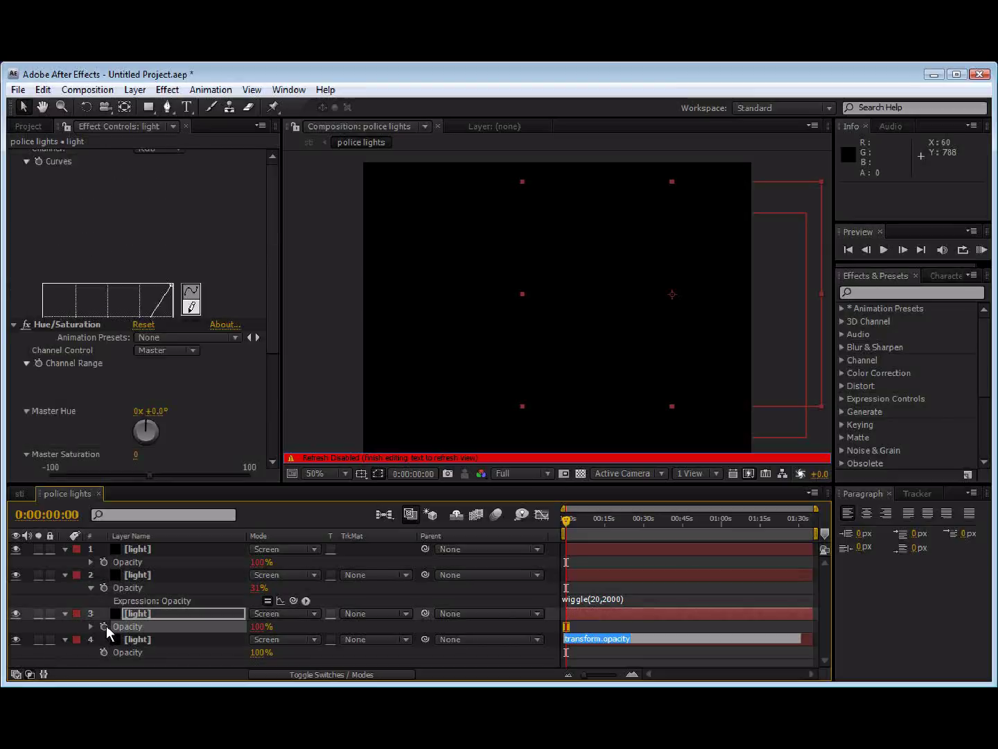
key("ctrl+v")
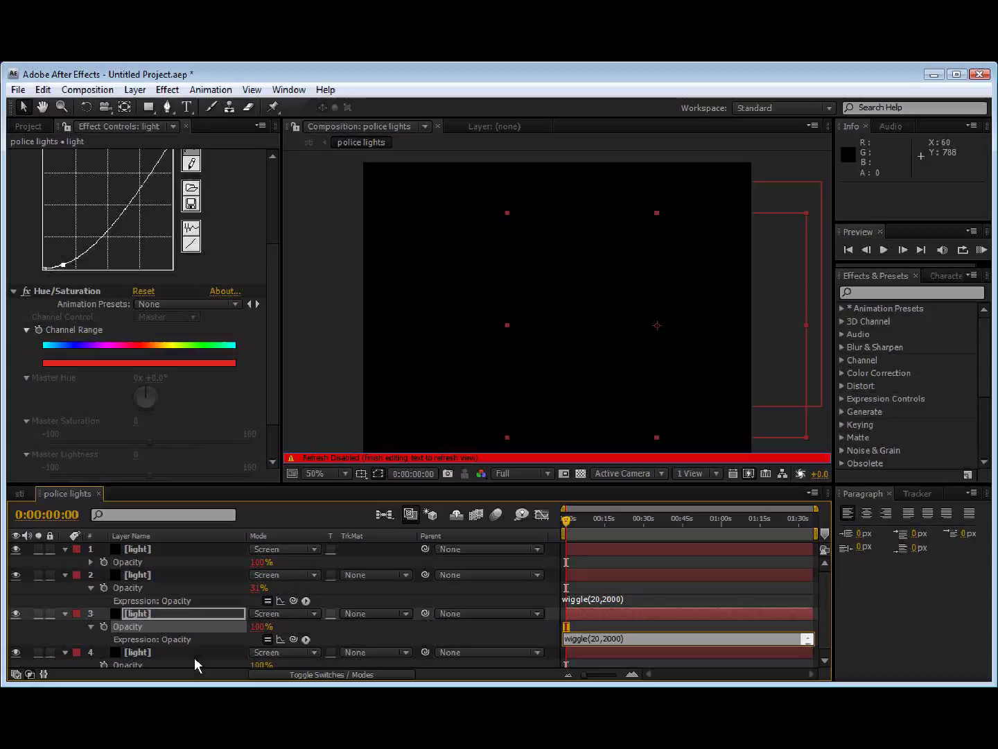
key("KP_Enter")
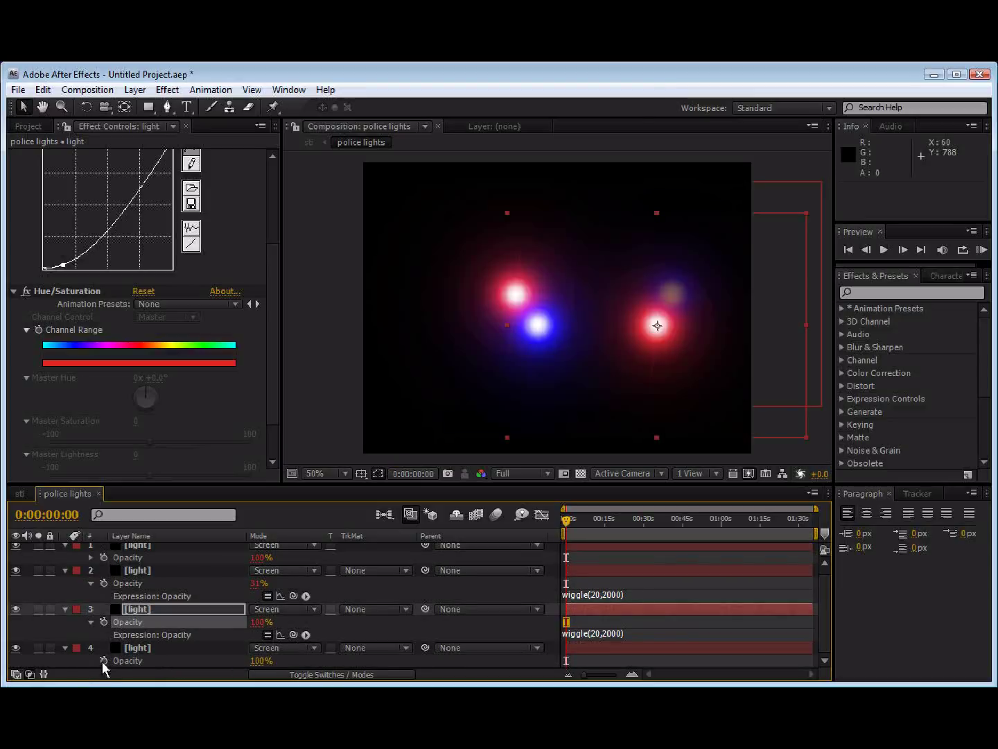
left_click(102, 661, "alt")
key("ctrl+v")
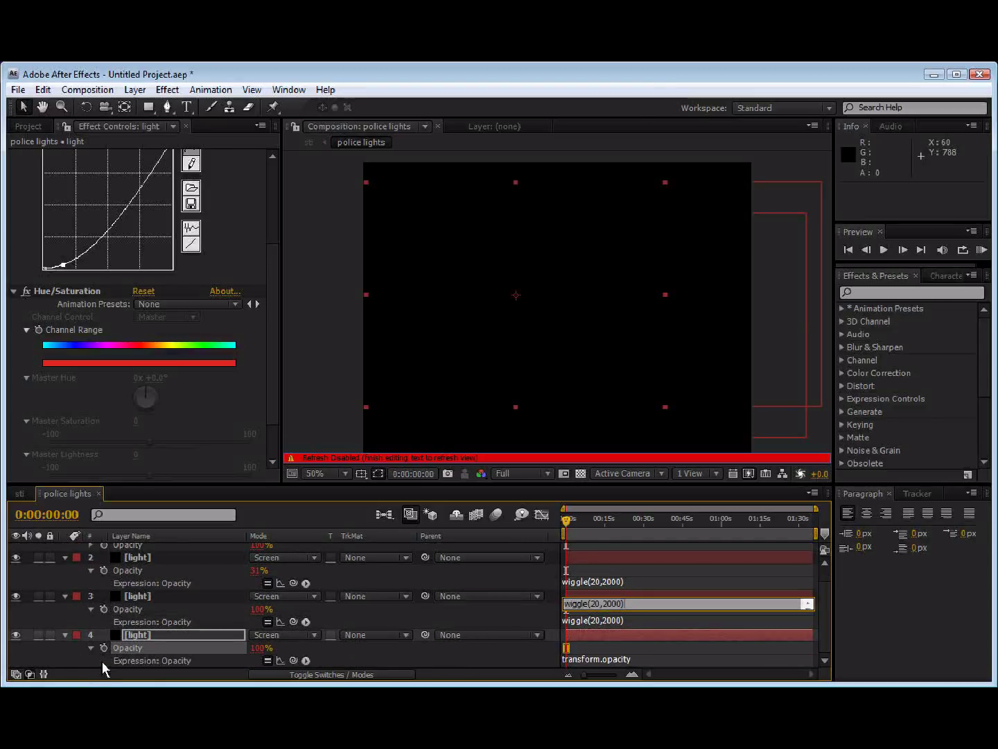
key("KP_Enter")
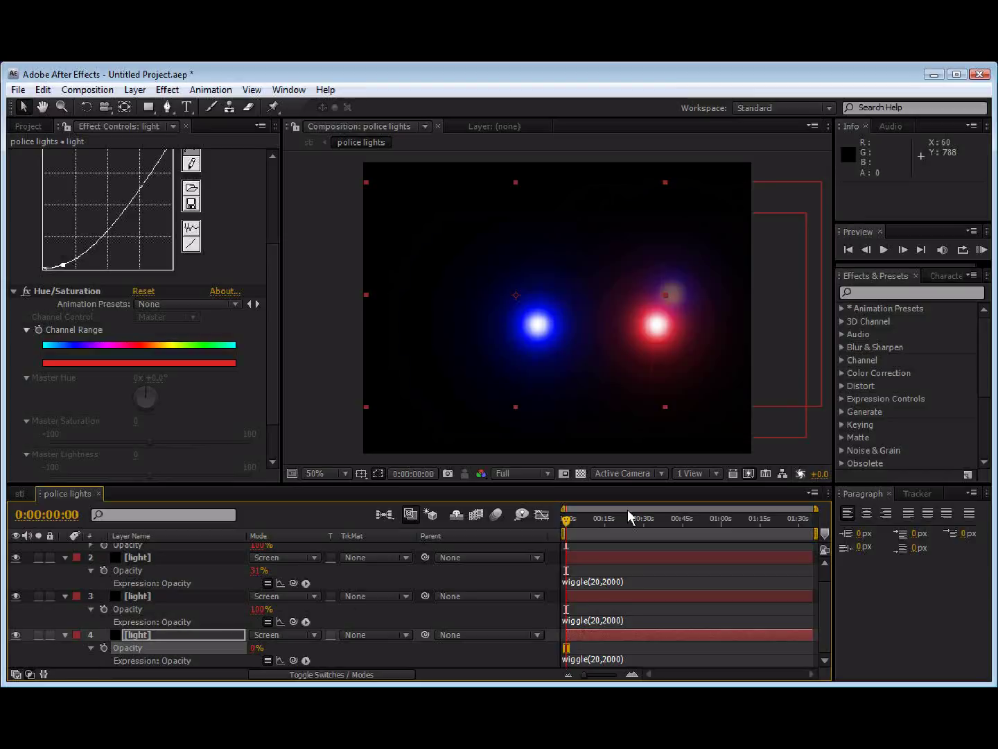
mouse_move(567, 519)
left_mouse_down()
mouse_move(662, 525)
mouse_move(565, 524)
left_mouse_up()
Step: Lower the first light's Lens Flare brightness to 85%
scroll(194, 606, "up", 1)
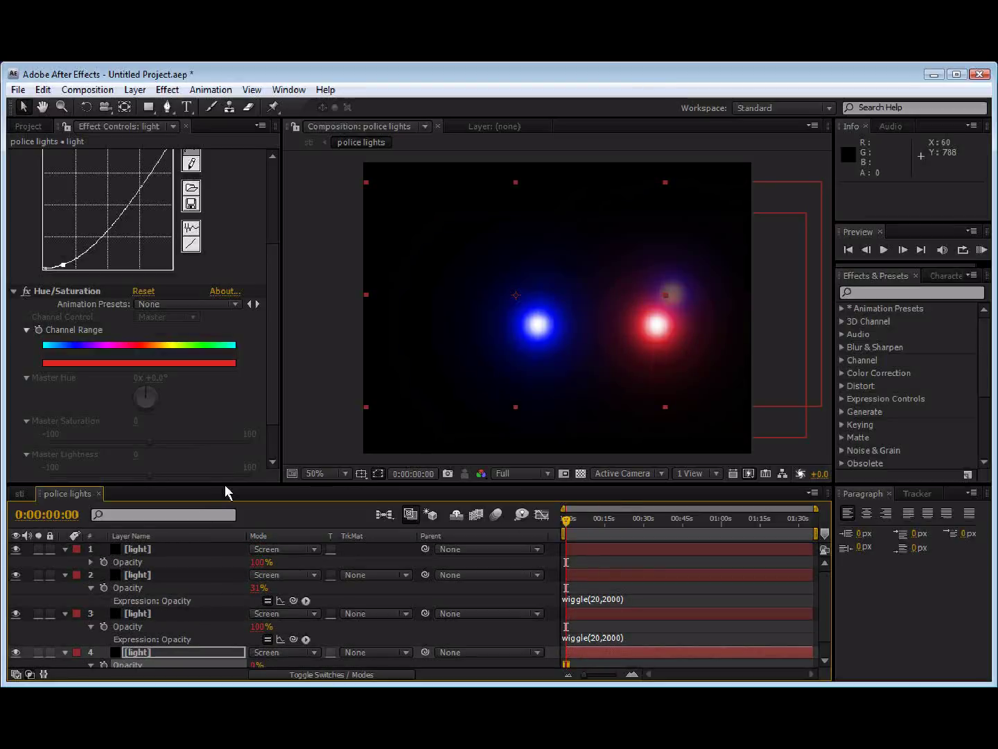
left_click_drag(226, 482, 229, 419)
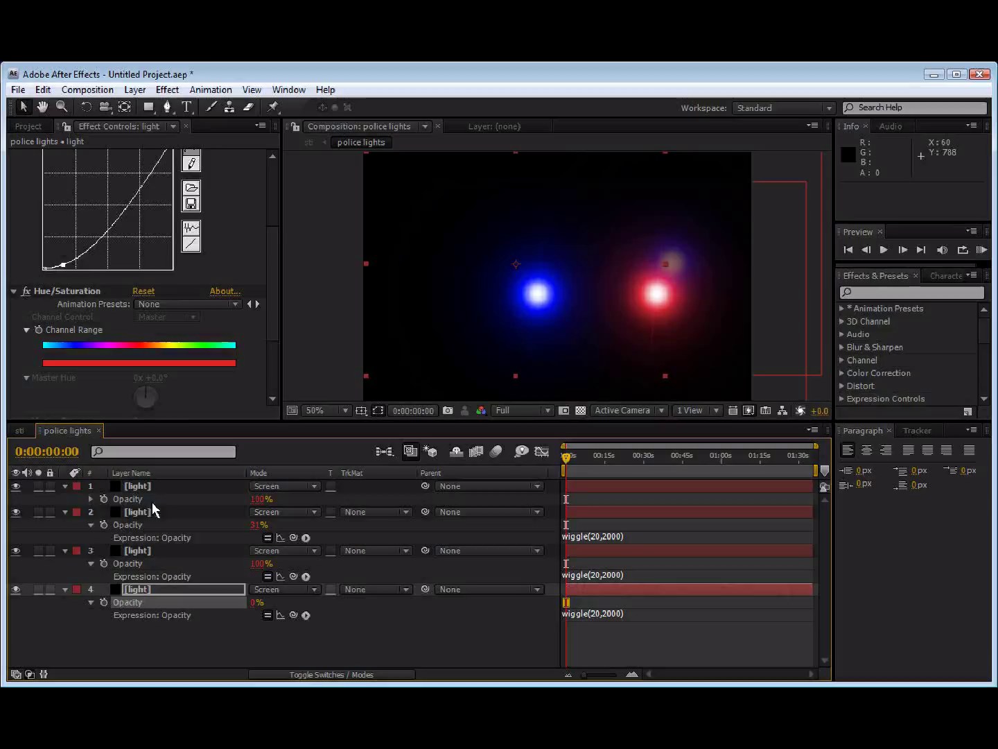
left_click(146, 486)
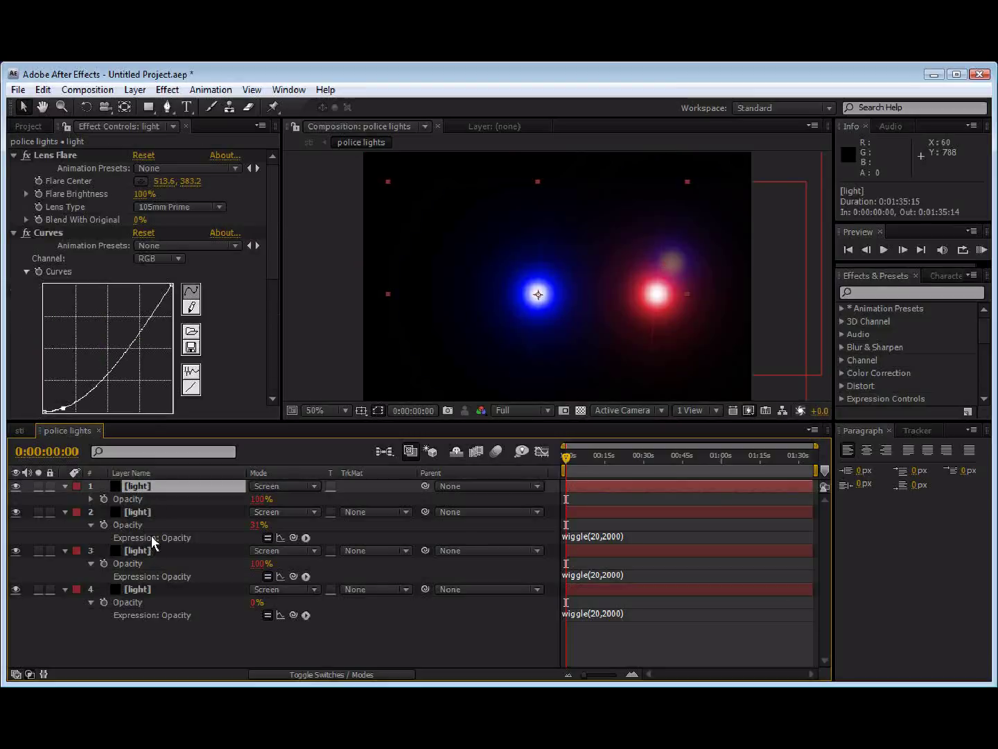
left_click(143, 195)
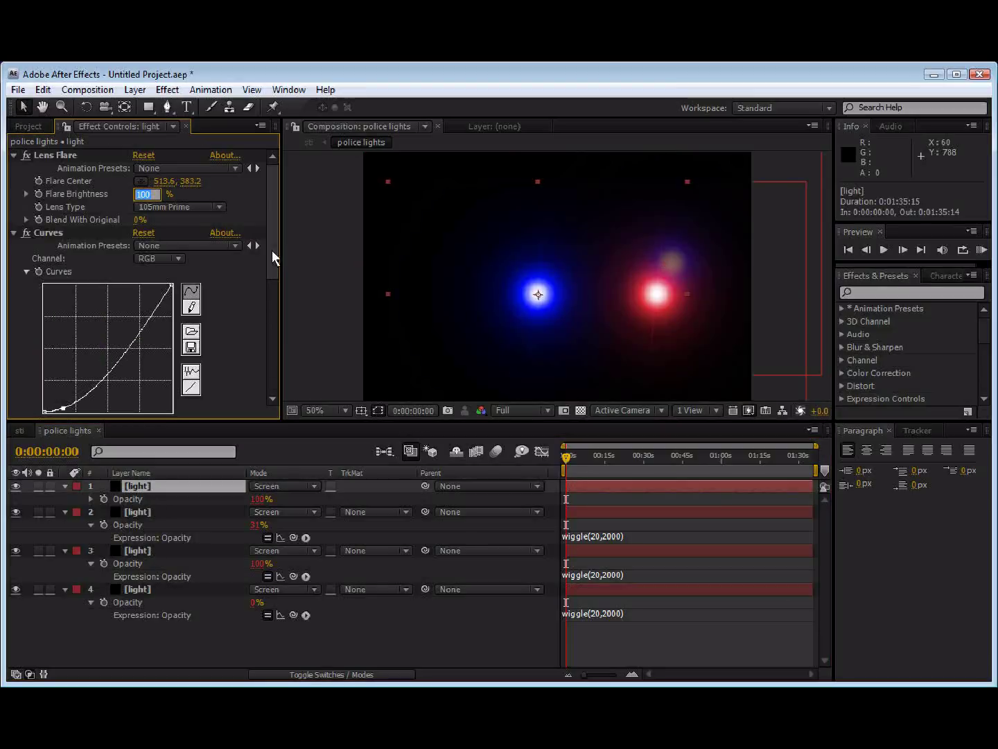
type("85")
key("Return")
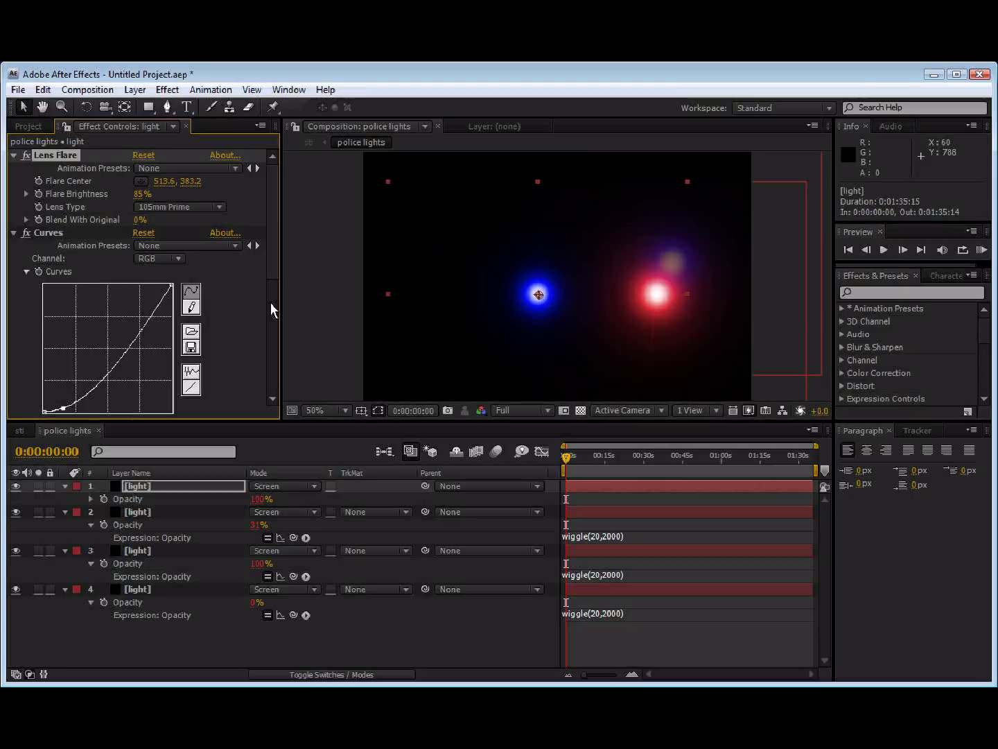
Step: Lower the third light's flare brightness to 85% and return to the sti composition
left_click(171, 552)
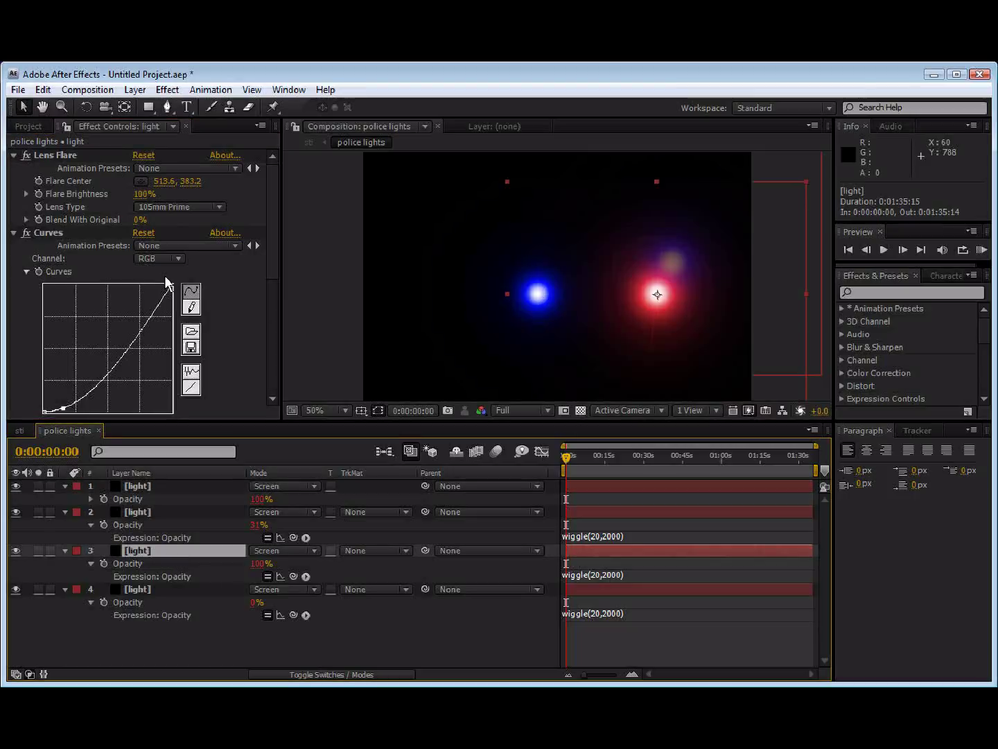
left_click(141, 196)
type("85")
key("Return")
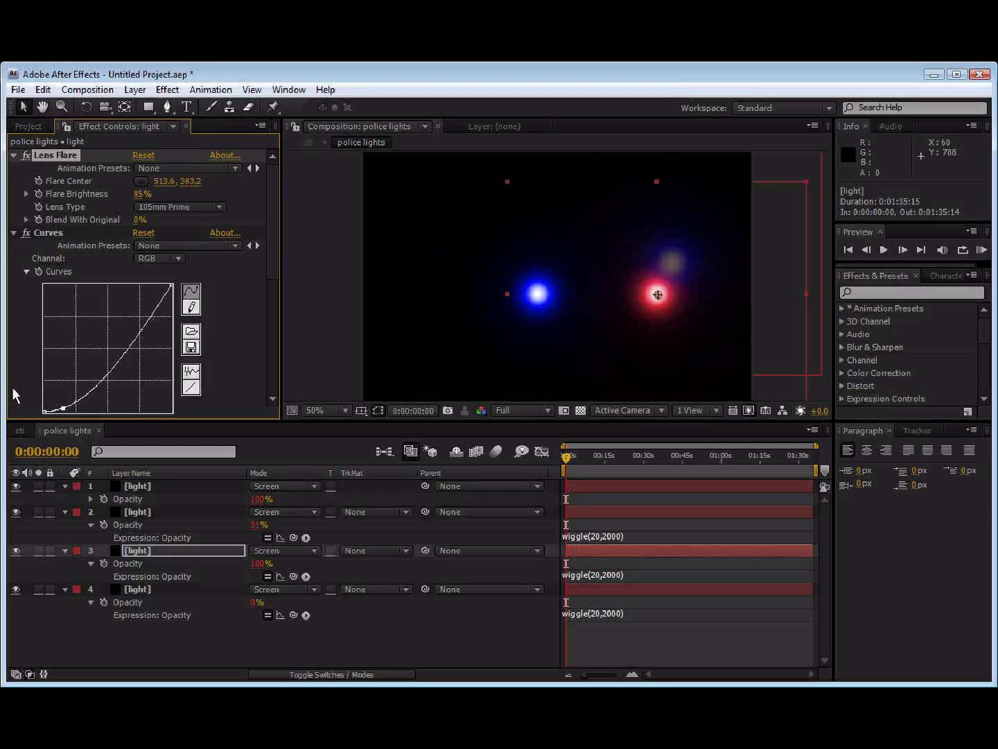
left_click(20, 432)
left_click(411, 530)
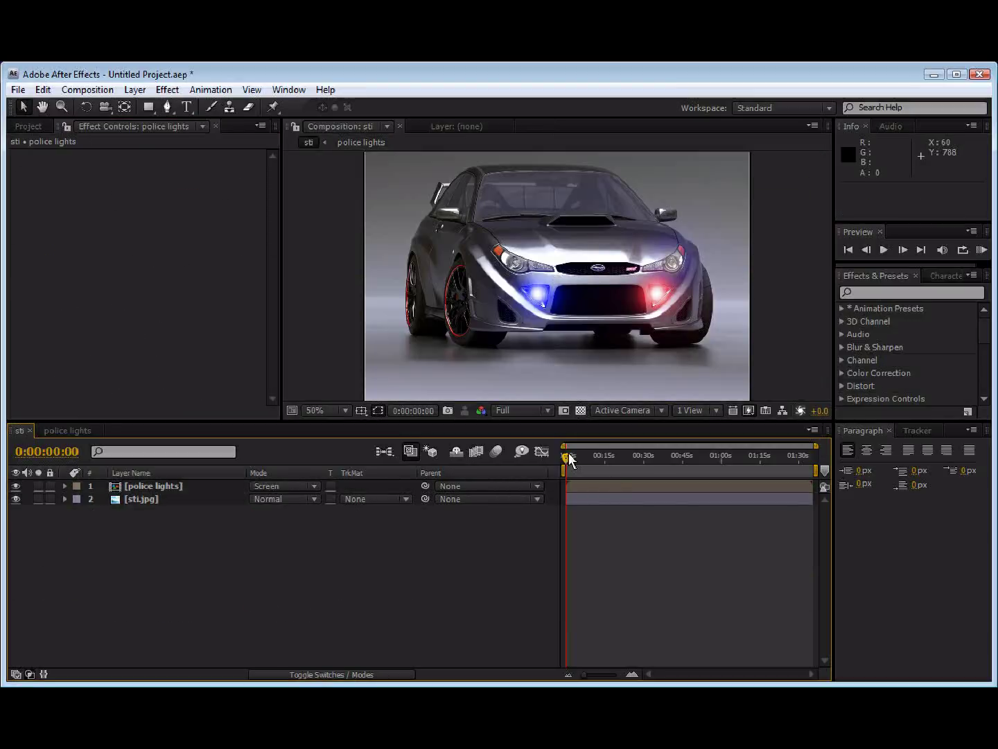
Step: In the police lights precomp, shift the first and third light layers later in time
left_click_drag(570, 458, 543, 470)
double_click(139, 487)
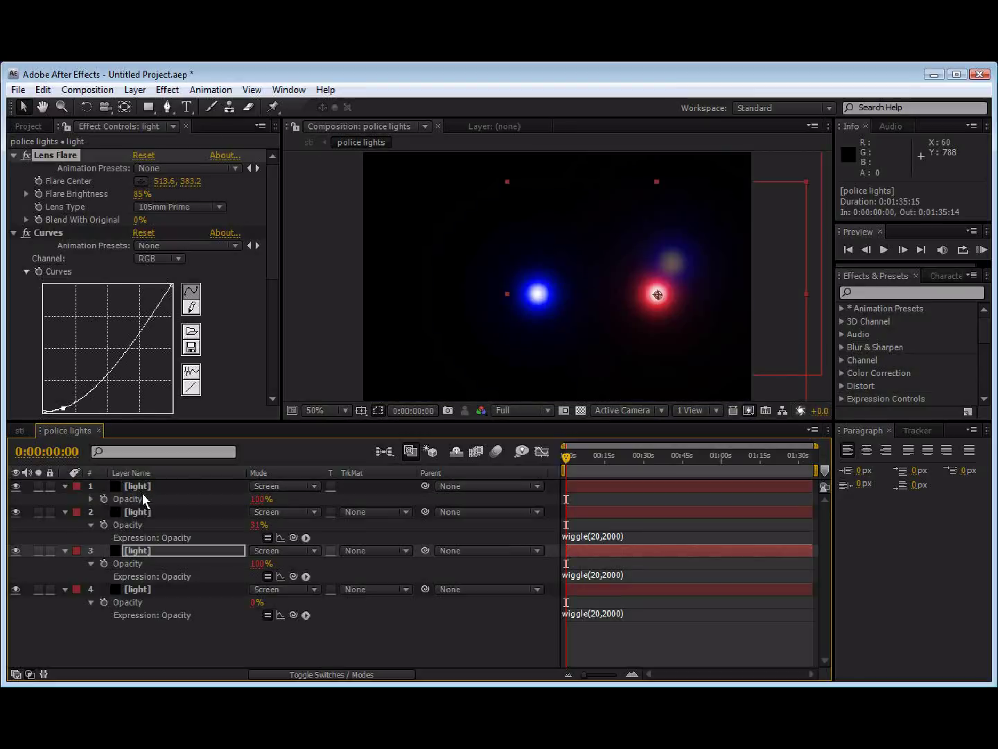
left_click(190, 487)
left_click(190, 552, "ctrl")
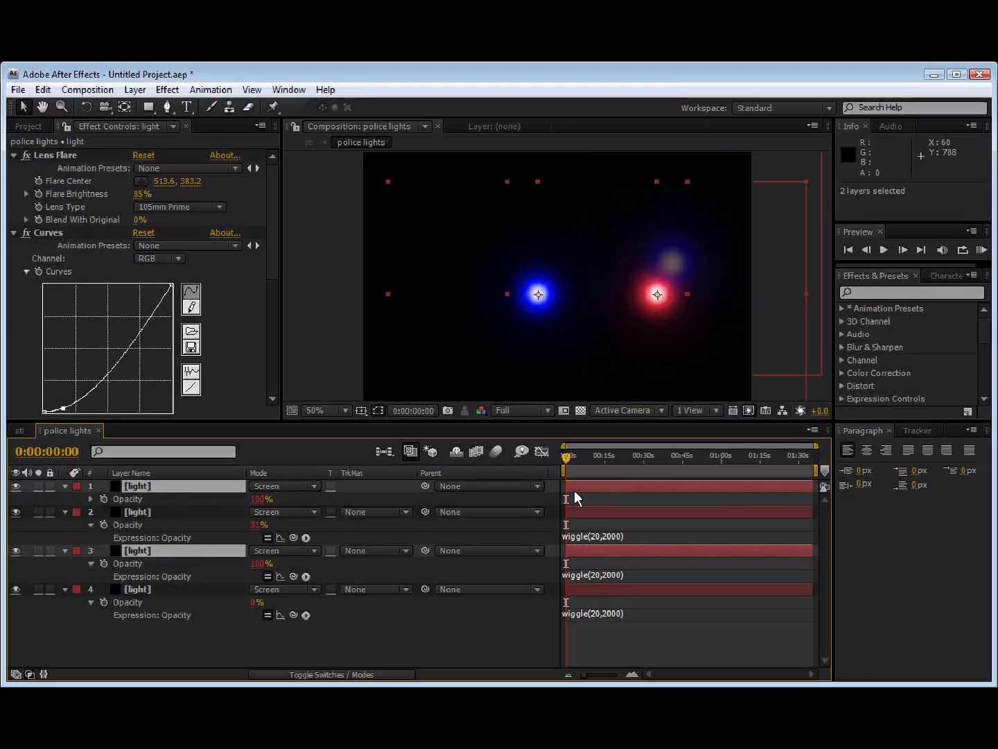
left_click_drag(567, 492, 574, 488)
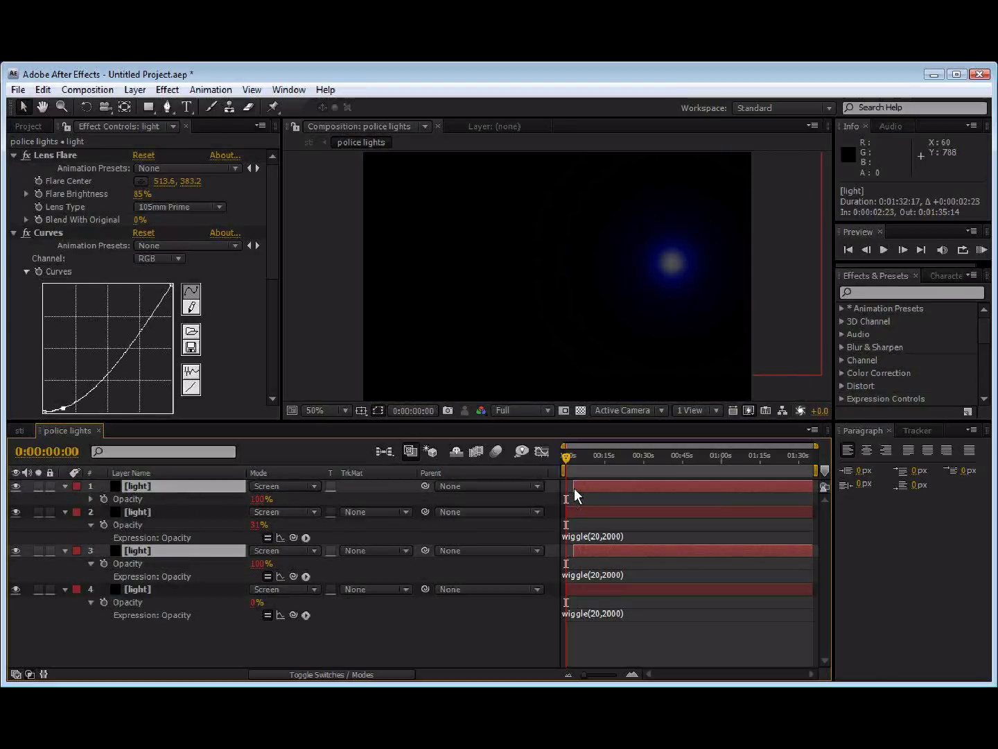
left_click(455, 638)
Step: Back in the sti composition, scrub the timeline to preview the staggered red and blue flashes
left_click(28, 431)
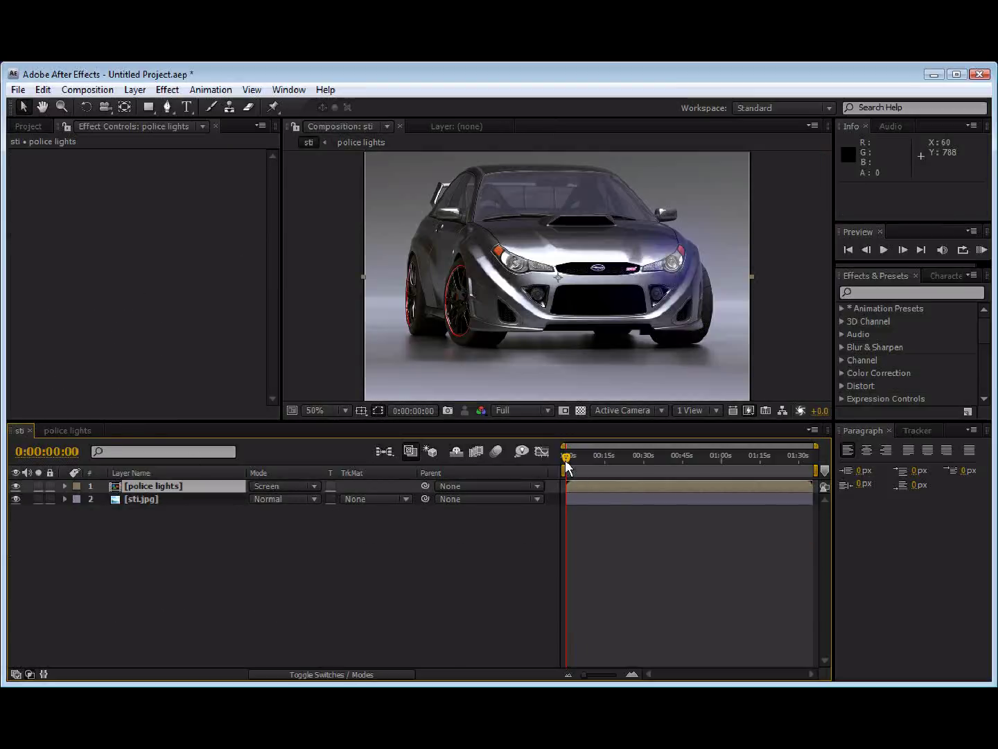
left_click_drag(564, 459, 593, 460)
left_click(354, 598)
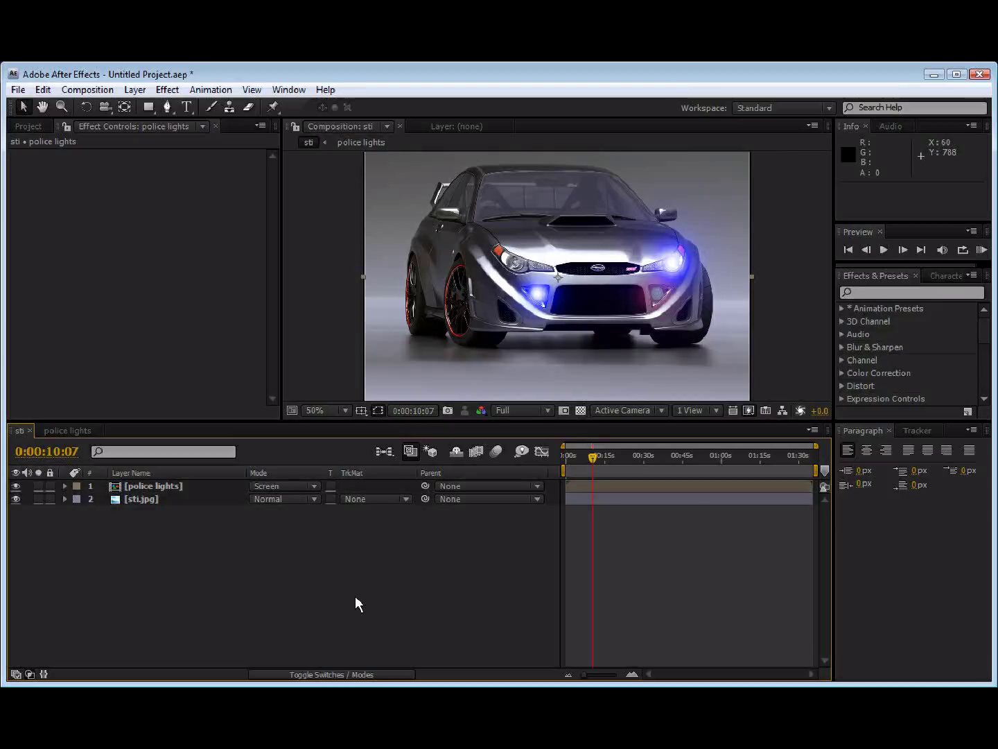